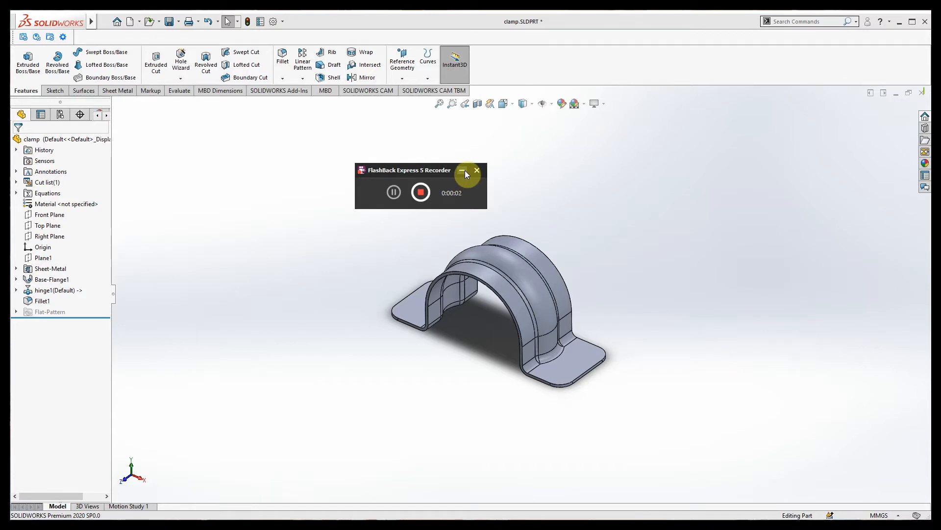
Start a 3D sketch, select the clamp's arch edge, and exit without converting anything.
left_click(463, 170)
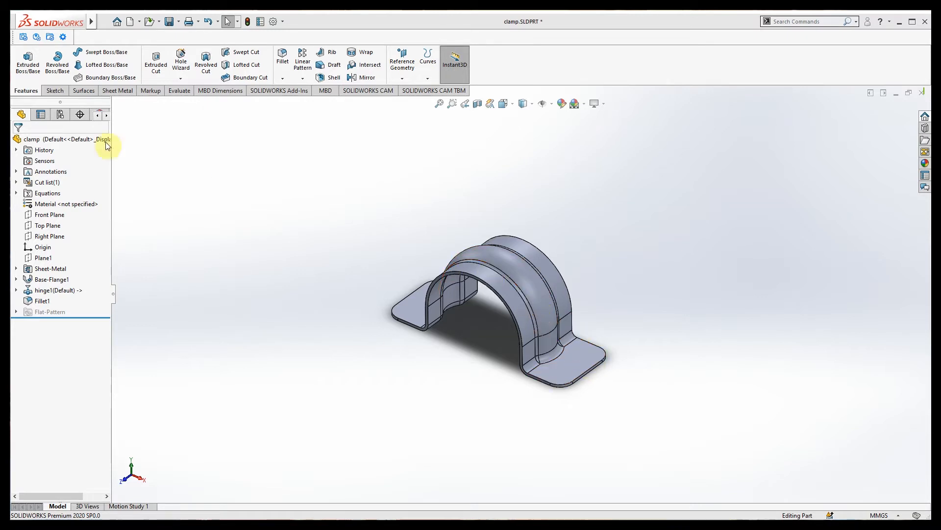
left_click(53, 90)
left_click(25, 79)
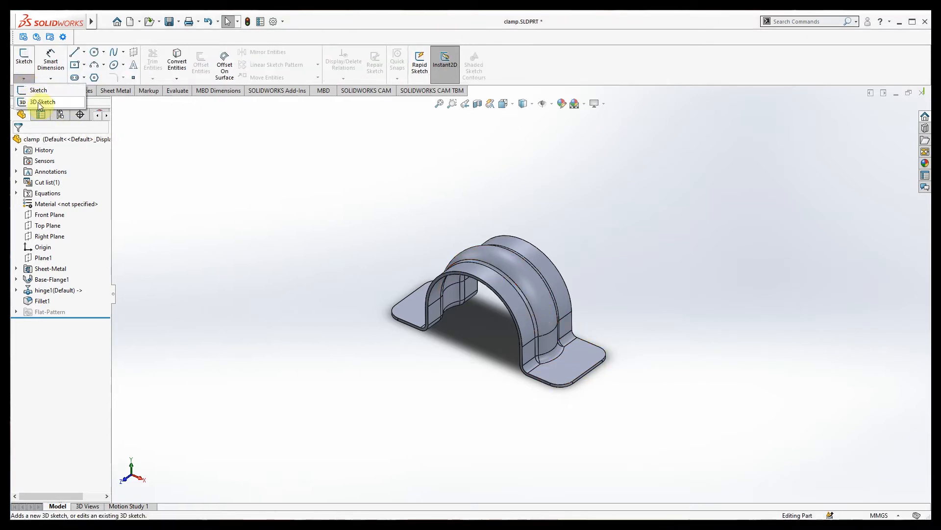
left_click(41, 103)
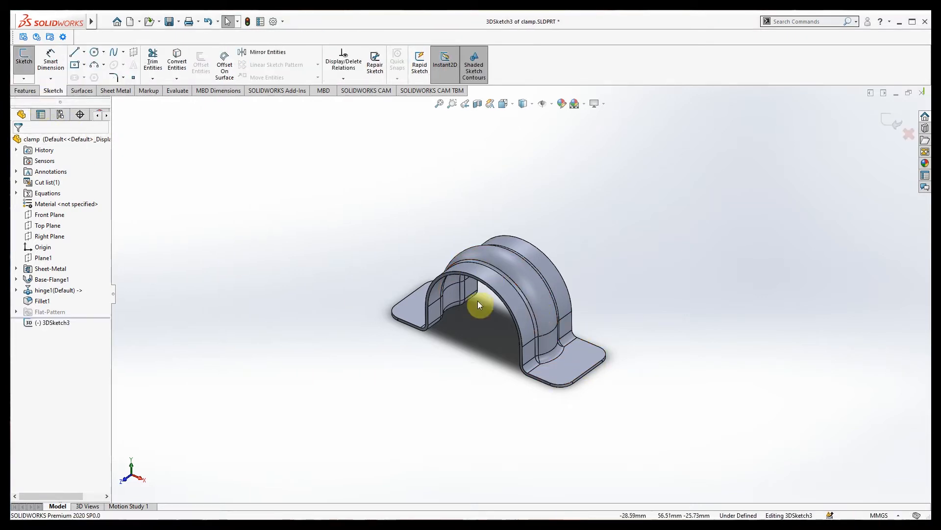
left_click(510, 281)
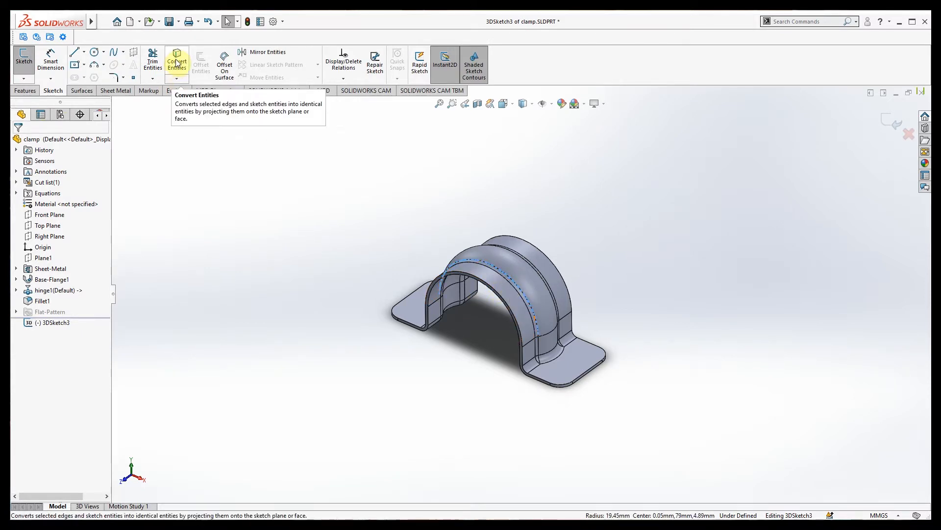
left_click(23, 78)
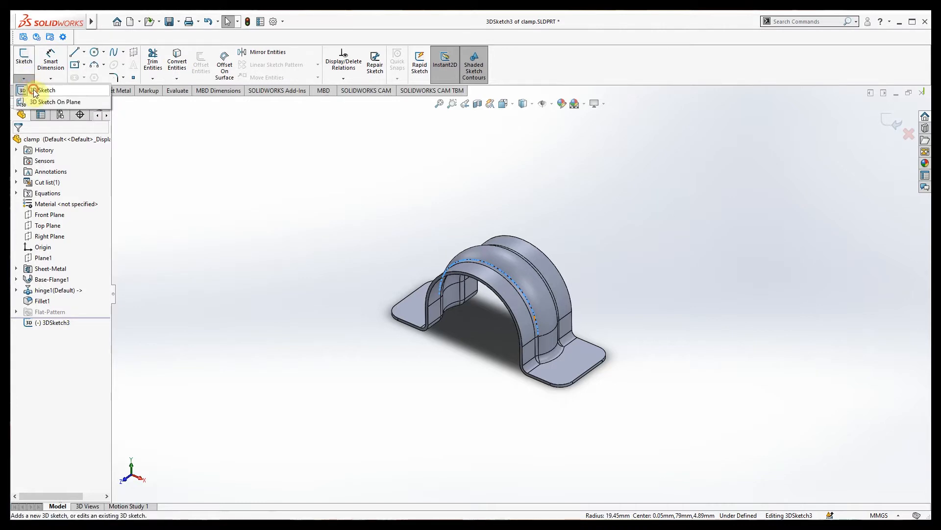
left_click(33, 91)
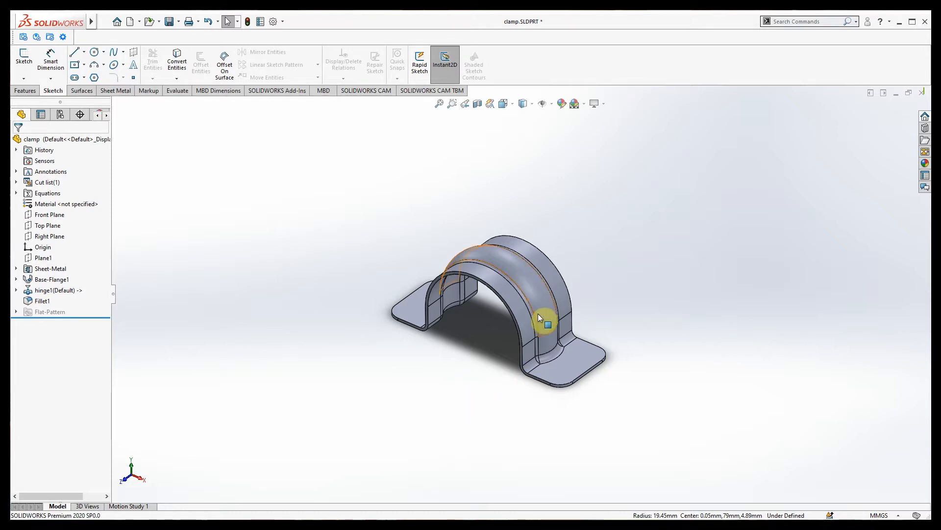
left_click(552, 374)
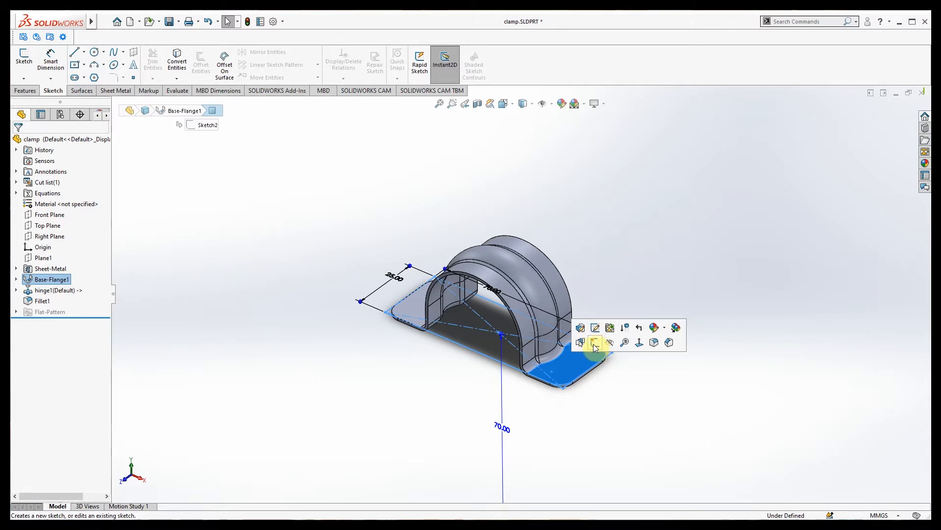
left_click(458, 380)
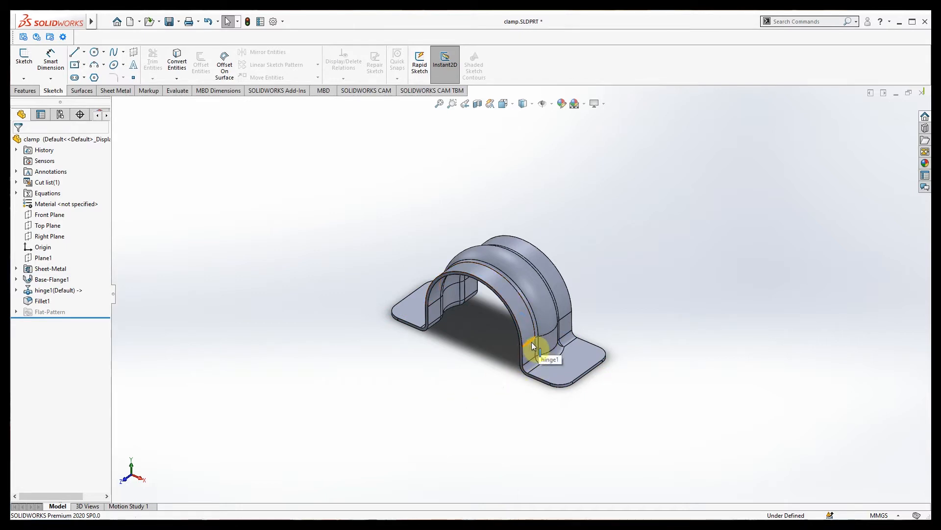
scroll(532, 340, "down", 2)
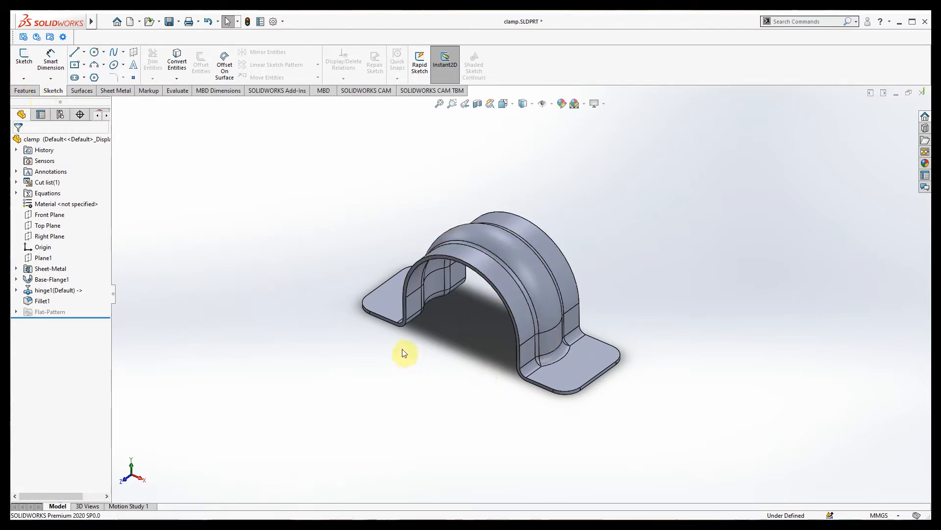
Preview a reference plane offset 10.00mm from the right flange face, then cancel it.
left_click(32, 91)
left_click(402, 74)
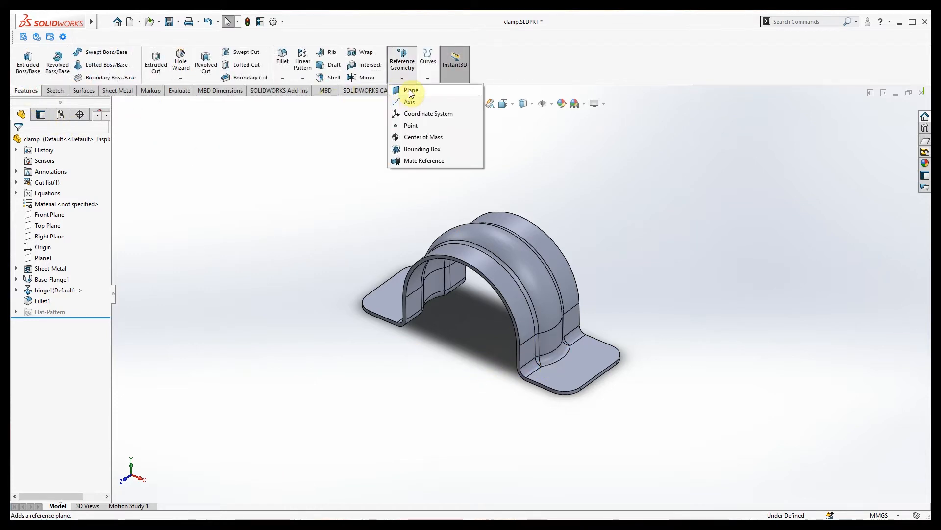
left_click(411, 91)
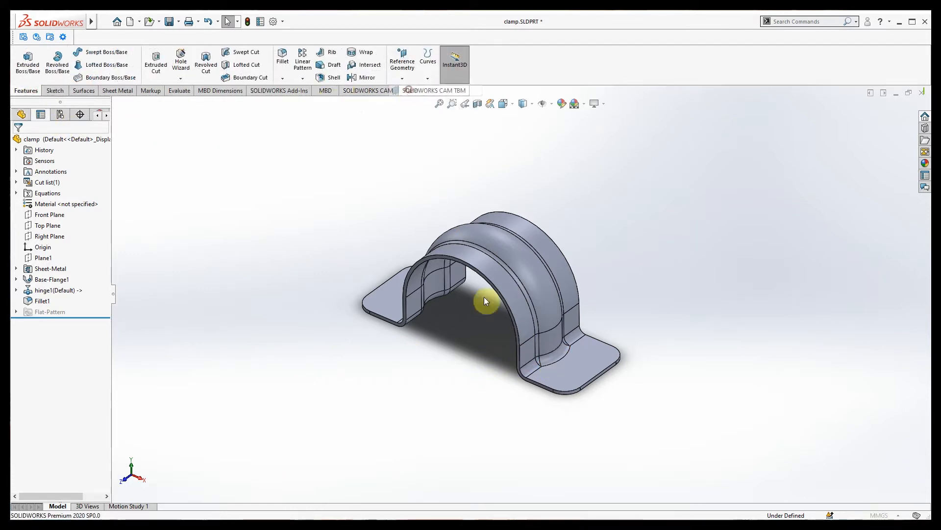
left_click(557, 374)
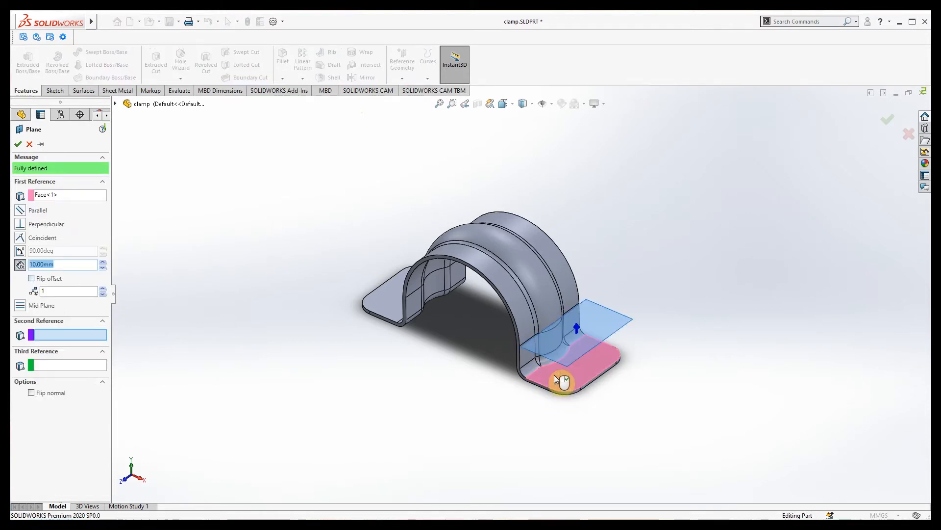
mouse_move(502, 397)
middle_mouse_down()
mouse_move(534, 364)
mouse_move(521, 387)
mouse_move(511, 384)
middle_mouse_up()
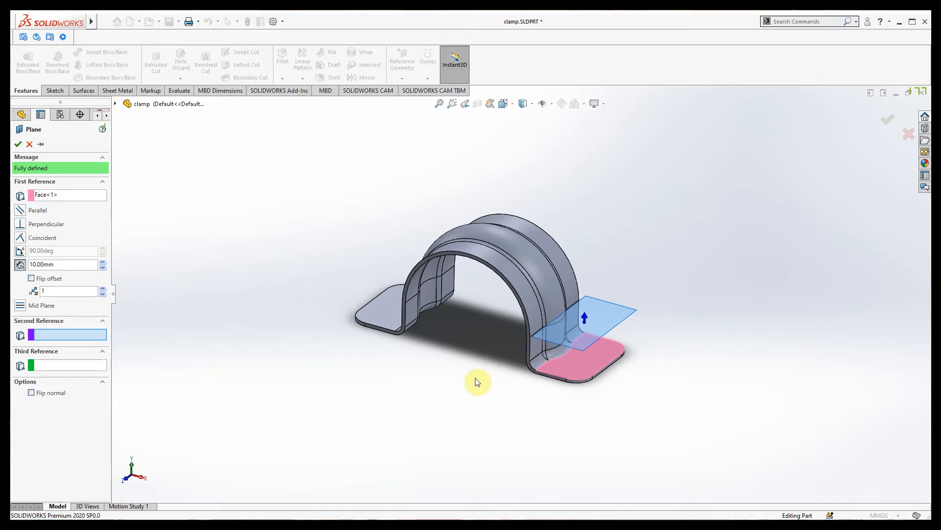
middle_click_drag(496, 374, 487, 381)
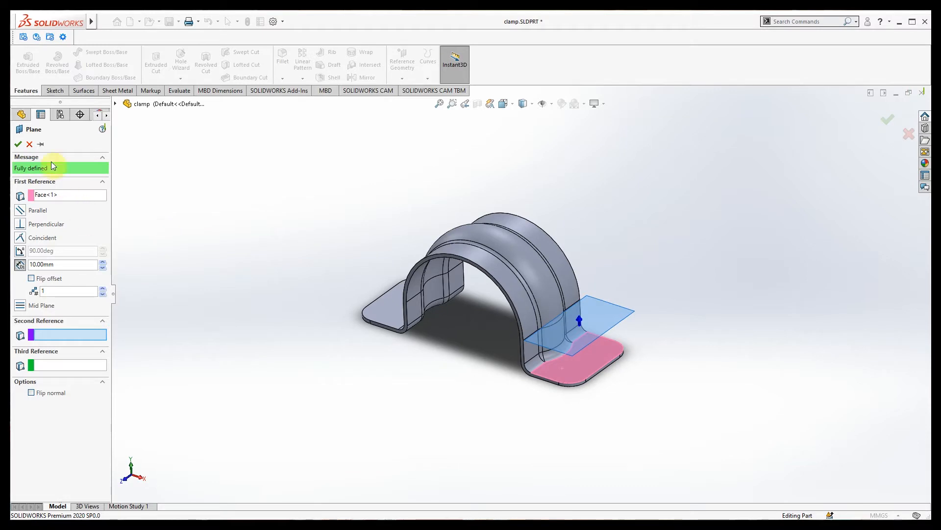
left_click(30, 144)
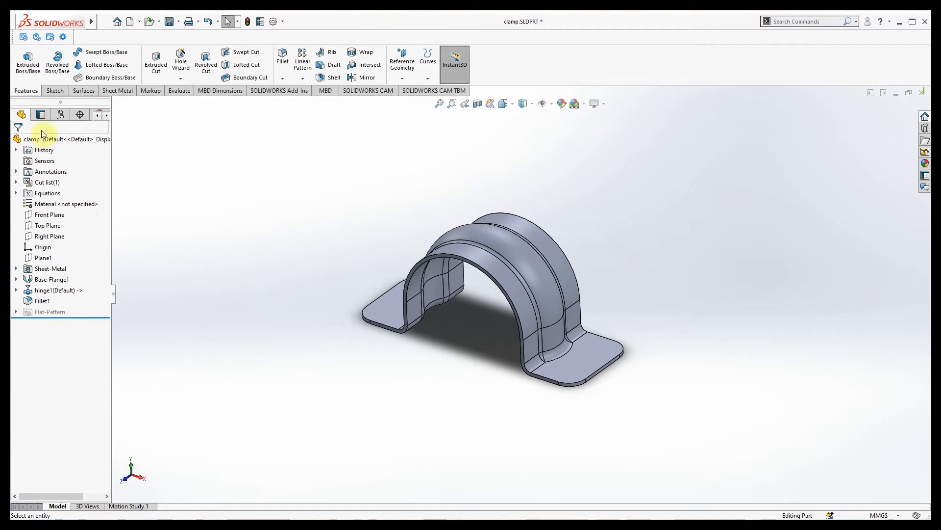
Convert the arch bend edge into an arc in a new 3DSketch4 and close it.
left_click(53, 91)
left_click(25, 79)
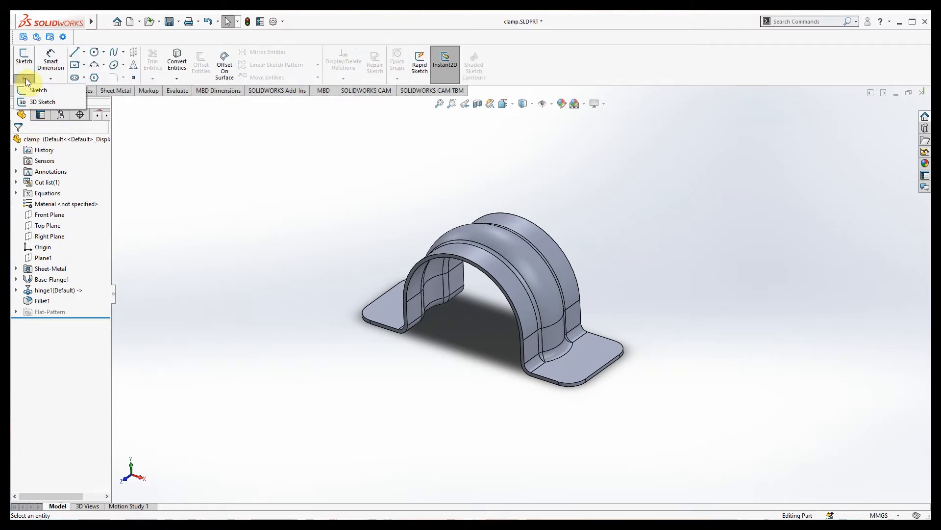
left_click(34, 103)
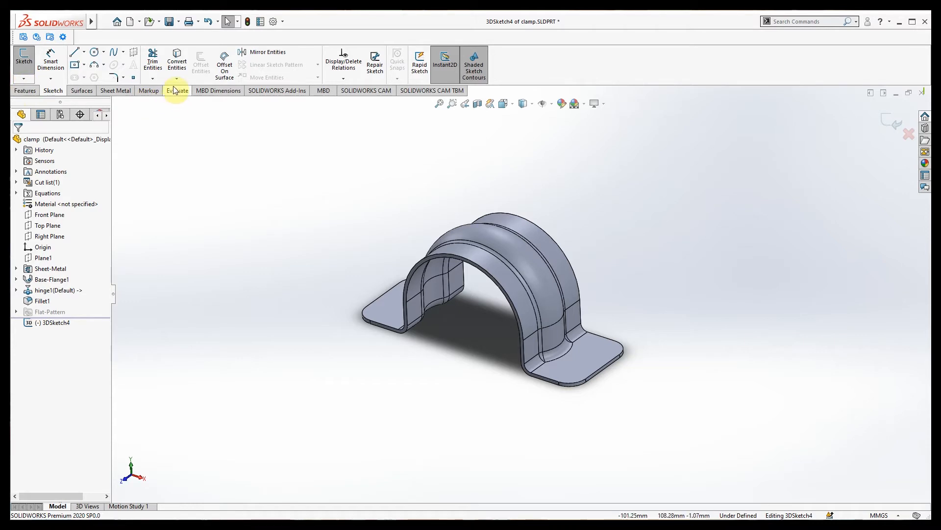
left_click(508, 261)
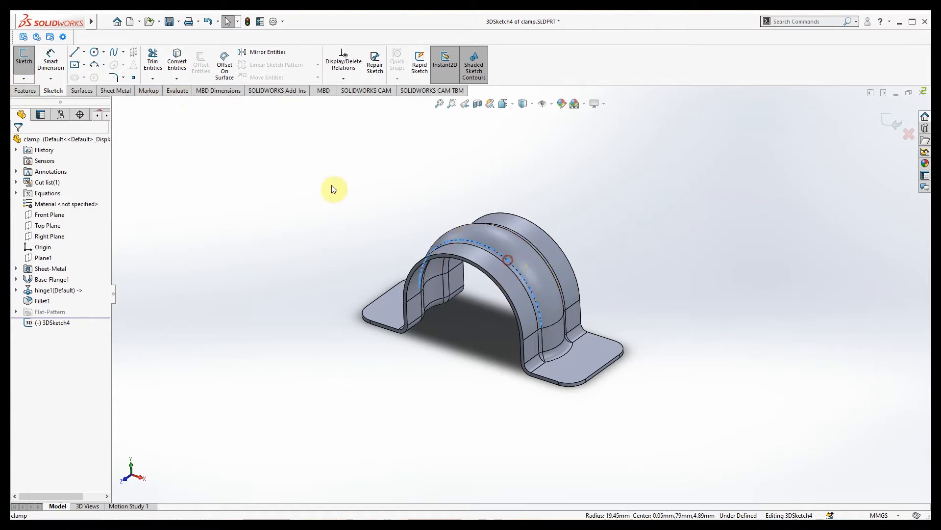
left_click(177, 61)
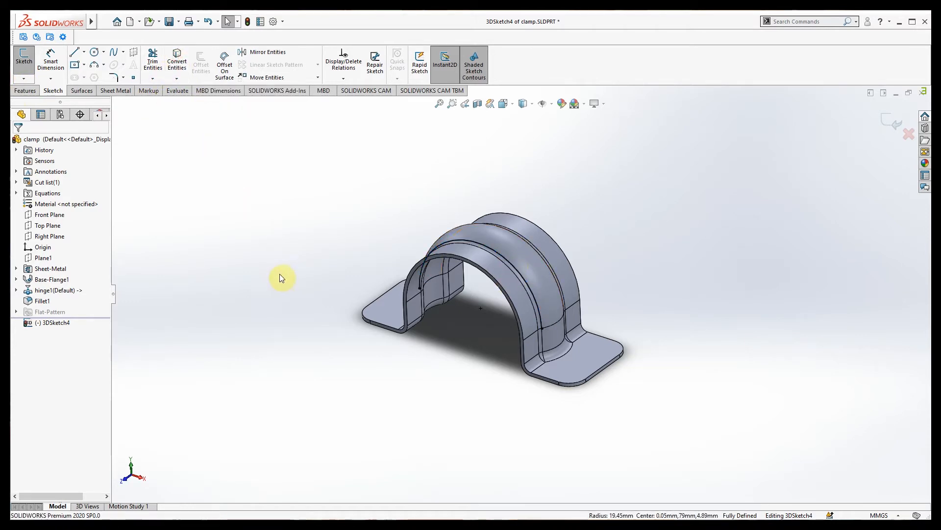
left_click(23, 79)
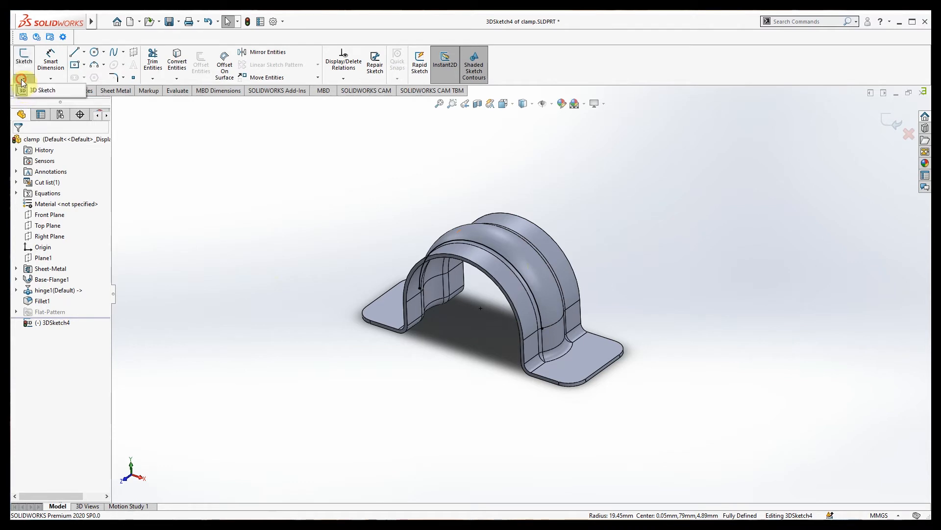
left_click(43, 91)
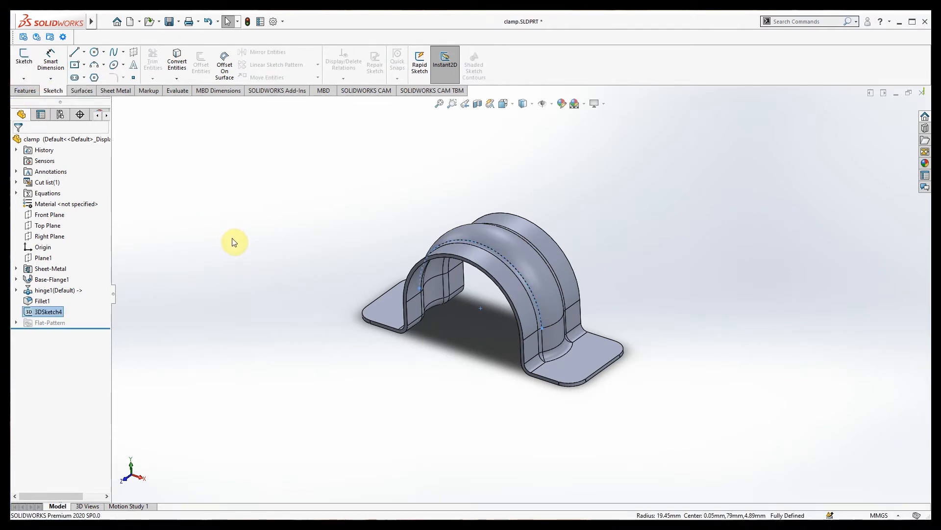
left_click(234, 241)
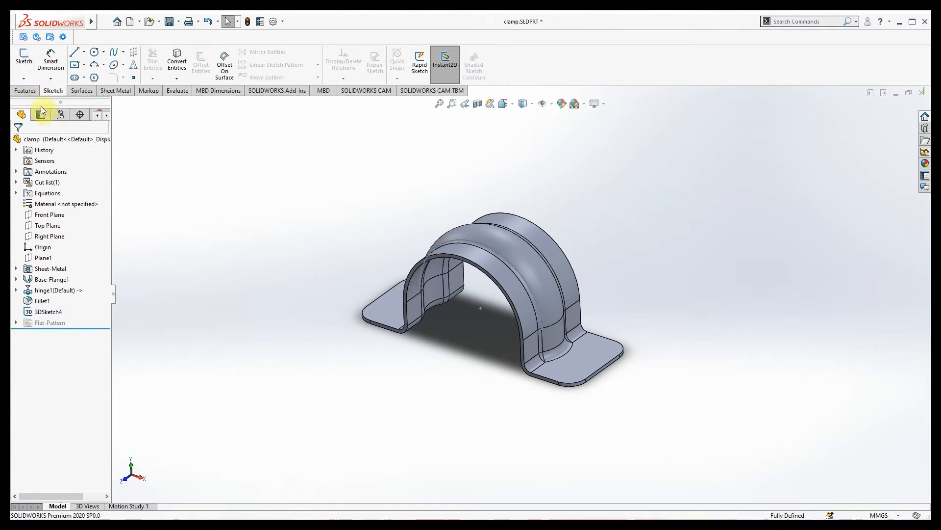
left_click(27, 91)
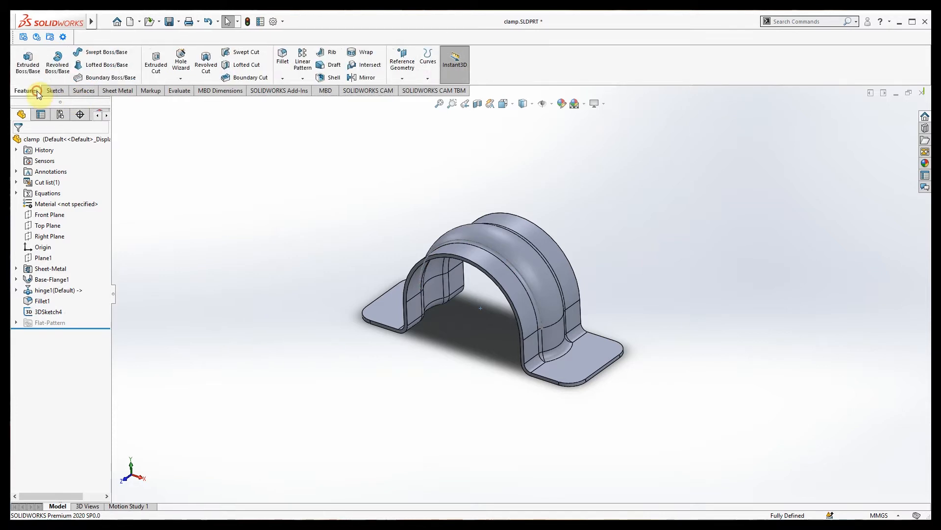
Create Plane7 through the arch-end vertex, perpendicular to the 3DSketch4 arc.
left_click(404, 79)
left_click(410, 91)
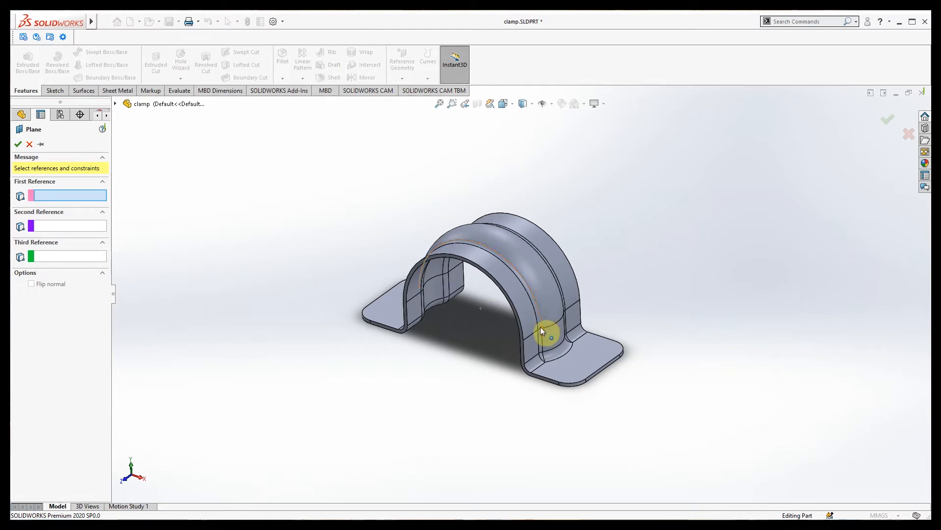
scroll(542, 328, "down", 2)
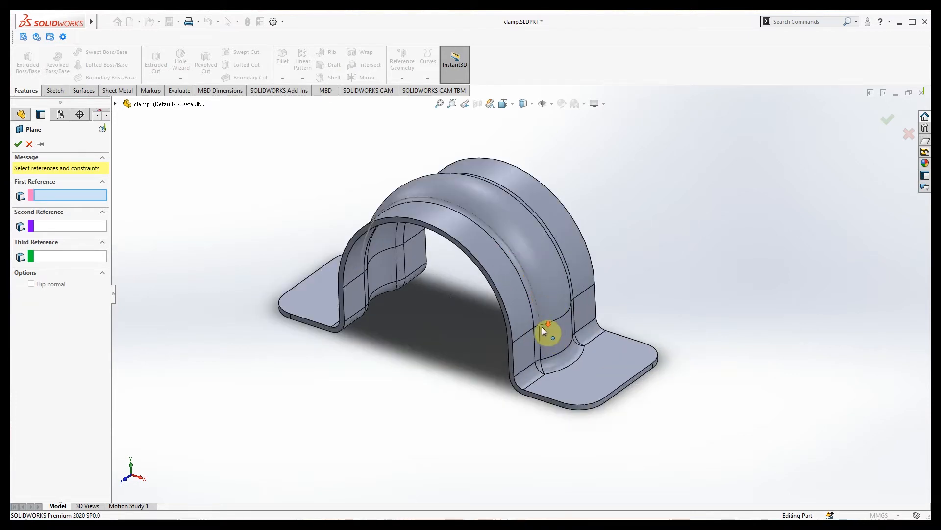
left_click(537, 322)
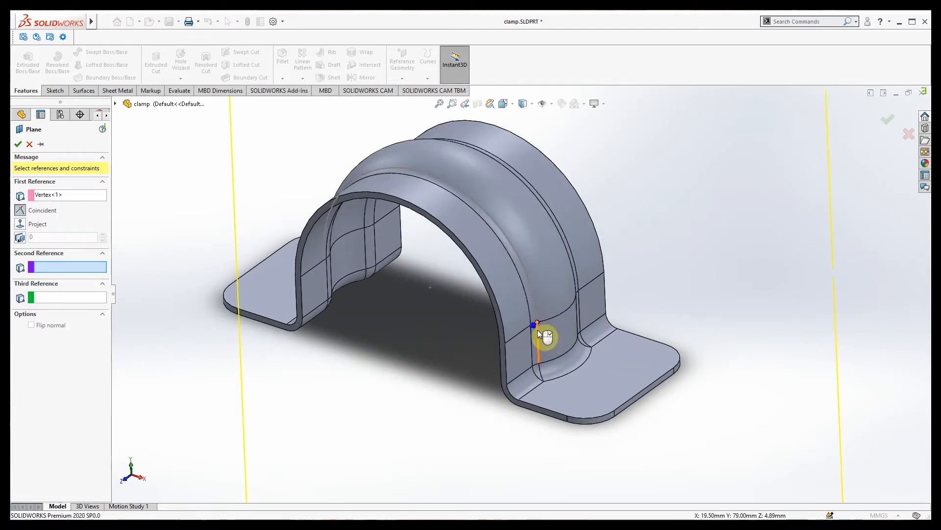
scroll(538, 326, "up", 3)
middle_click_drag(536, 327, 471, 370)
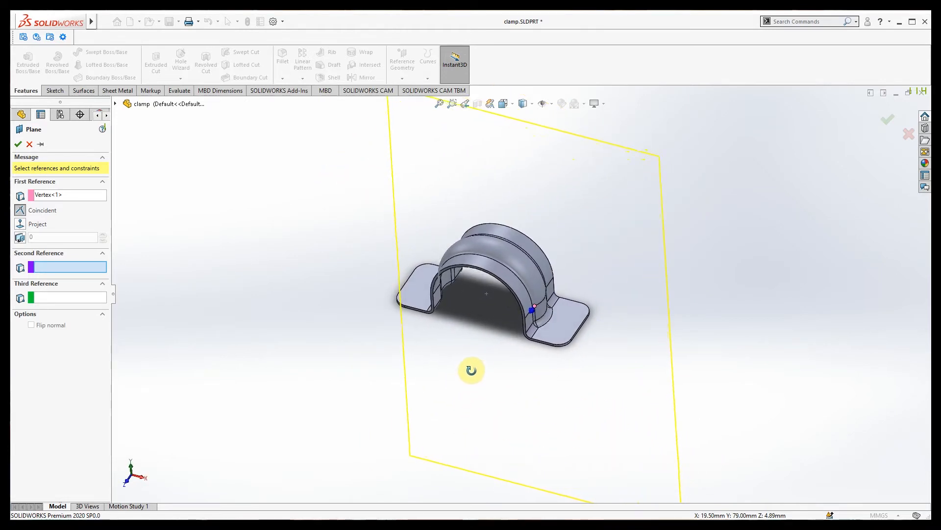
left_click(533, 296)
middle_click_drag(479, 377, 472, 357)
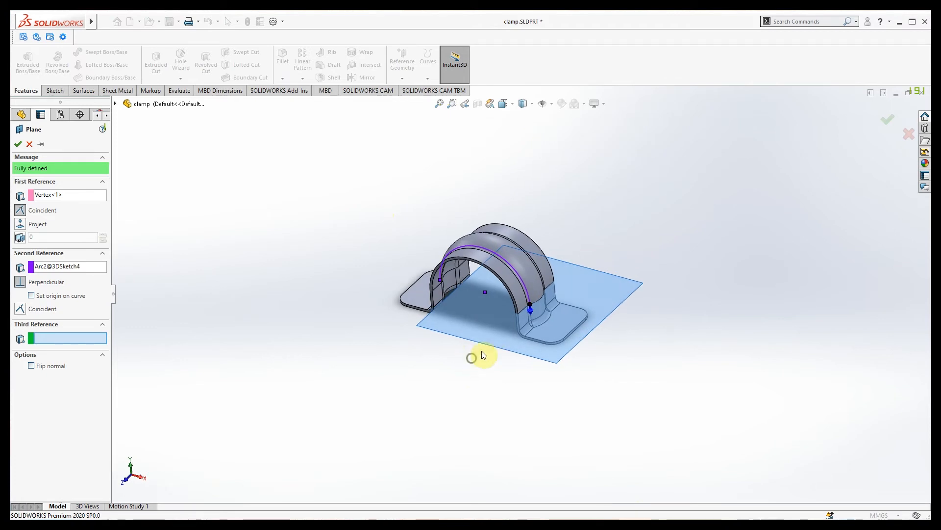
scroll(530, 312, "down", 2)
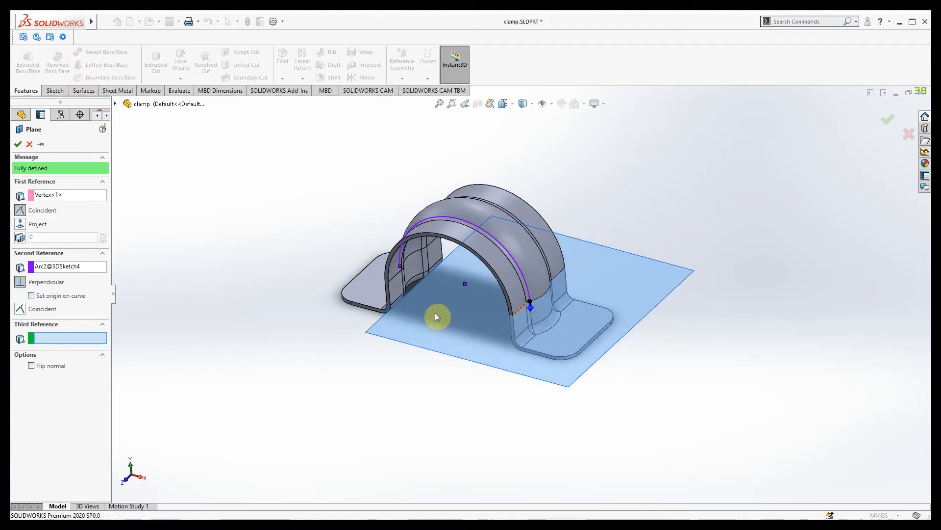
left_click(19, 144)
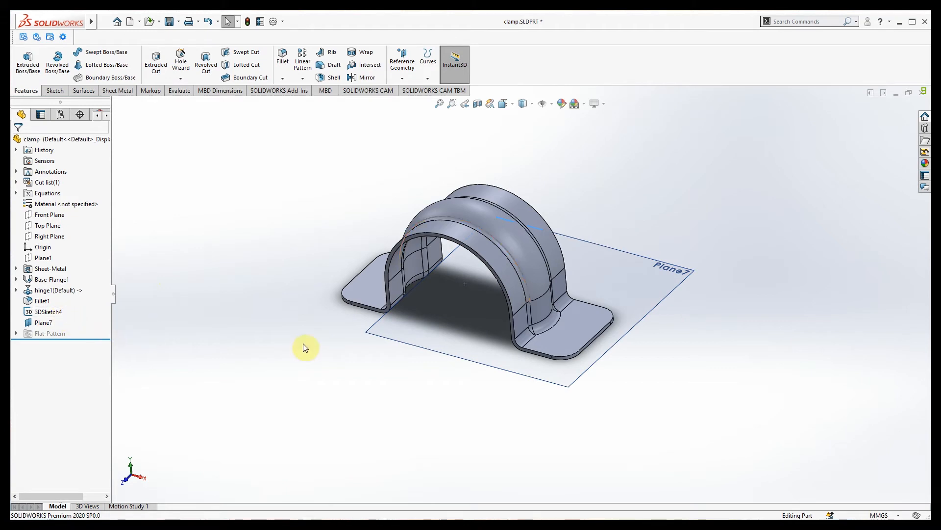
Delete 3DSketch4 and Plane7 together from the feature tree, confirming with Yes to All.
left_click(333, 347)
left_click(434, 348)
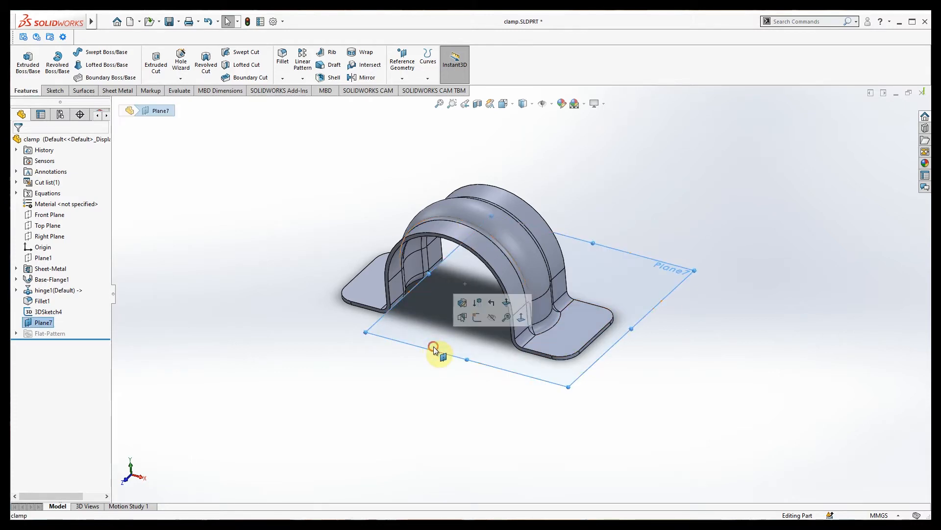
left_click(322, 363)
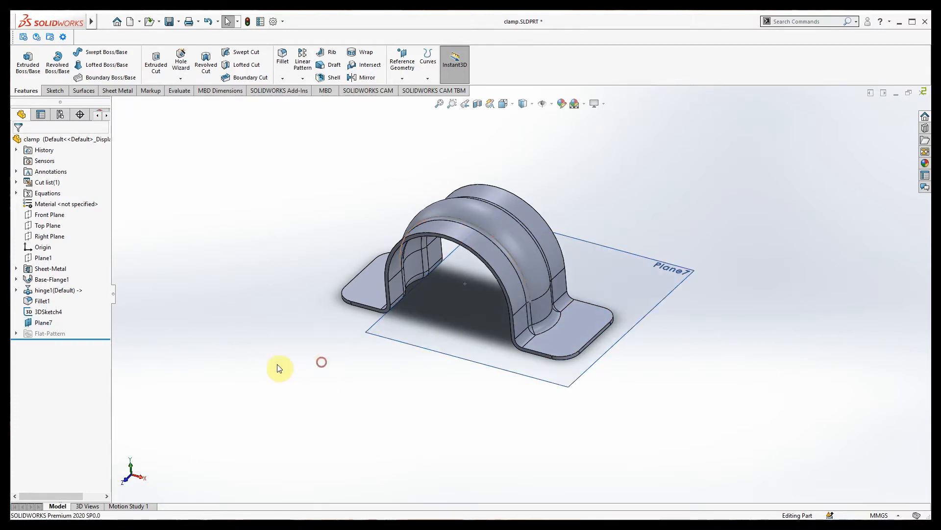
left_click(46, 312)
left_click(43, 323, "ctrl")
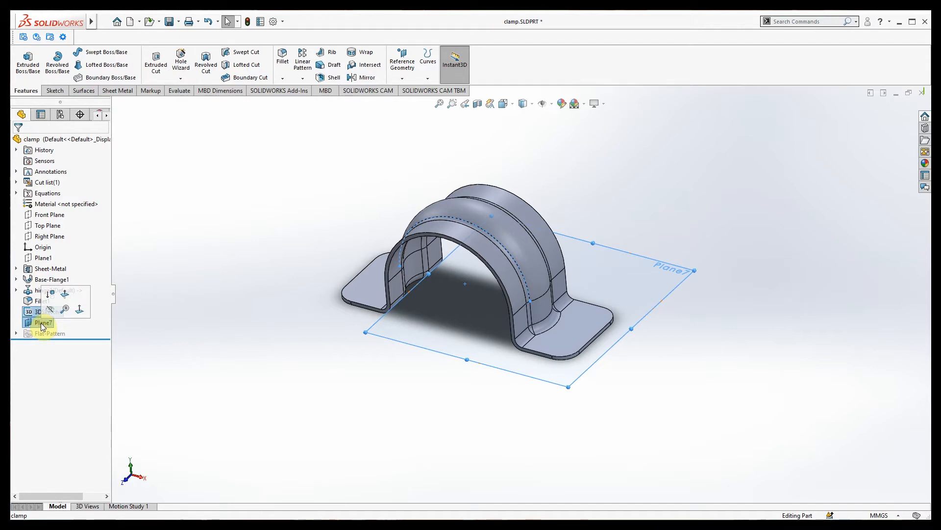
right_click(42, 324)
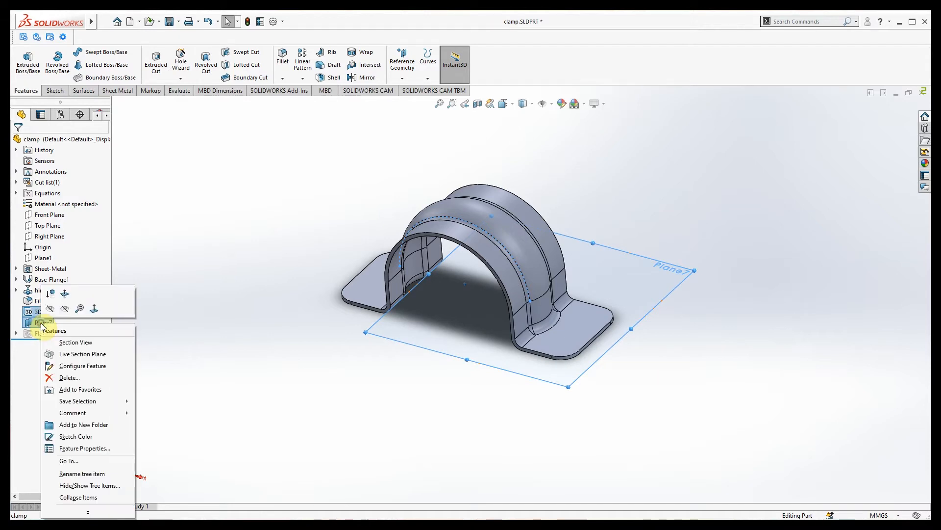
left_click(68, 378)
left_click(535, 231)
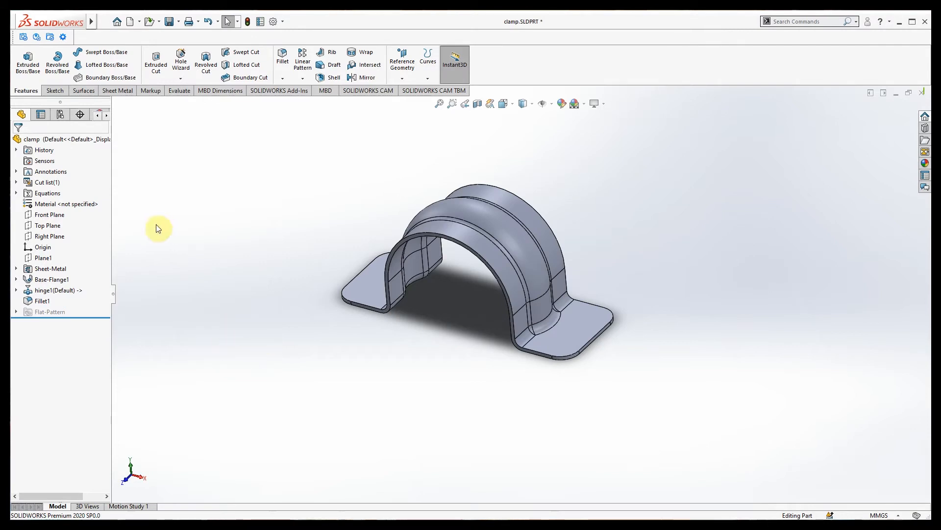
Orbit around the clamp and select the inner arc edge of the hinge1 bend.
left_click(528, 287)
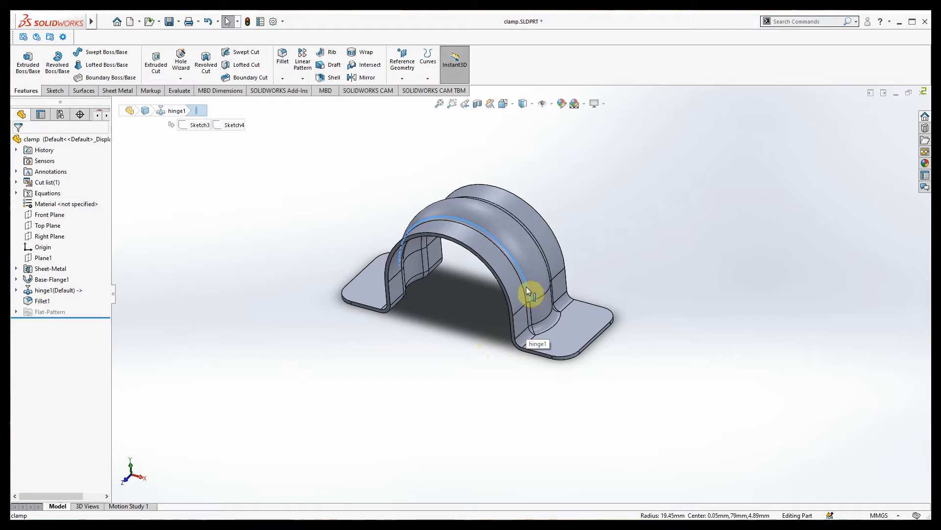
middle_click_drag(394, 335, 448, 346)
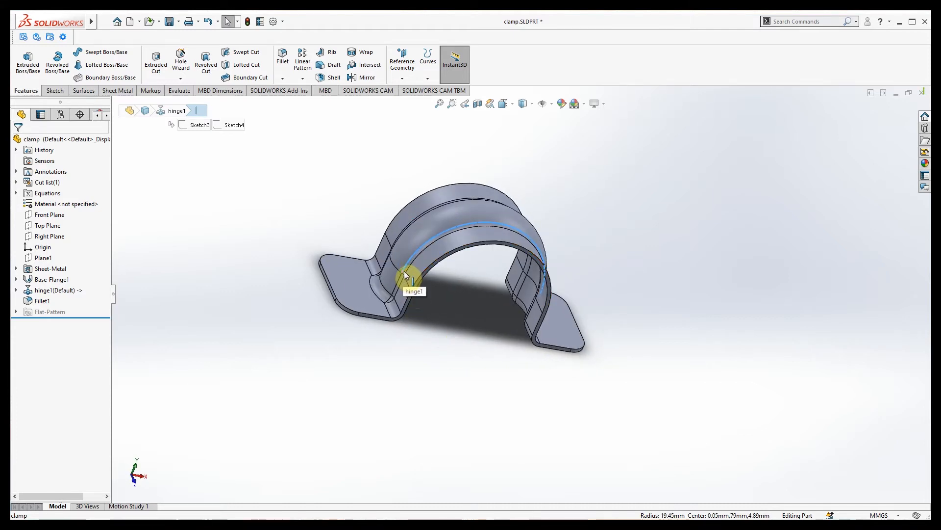
left_click(423, 331)
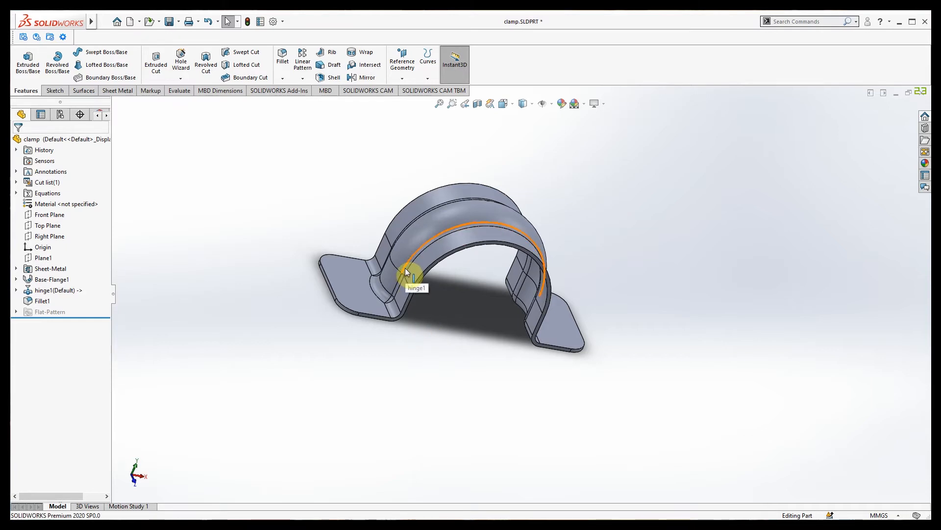
left_click(405, 267)
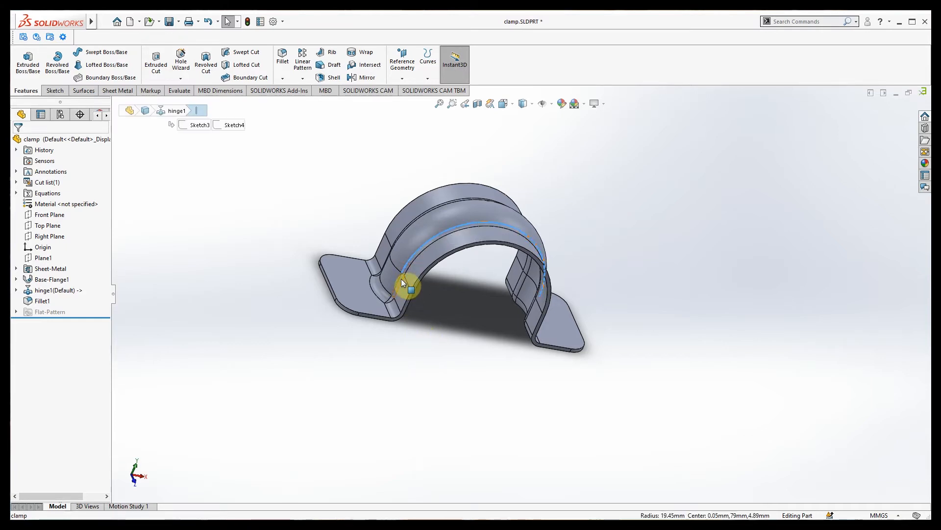
middle_click_drag(438, 329, 419, 351)
left_click(481, 359)
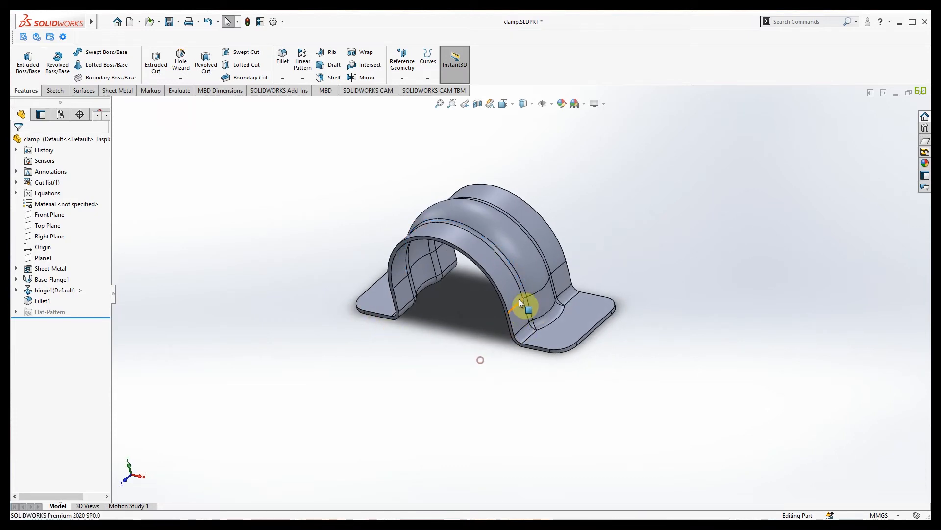
scroll(533, 295, "down", 1)
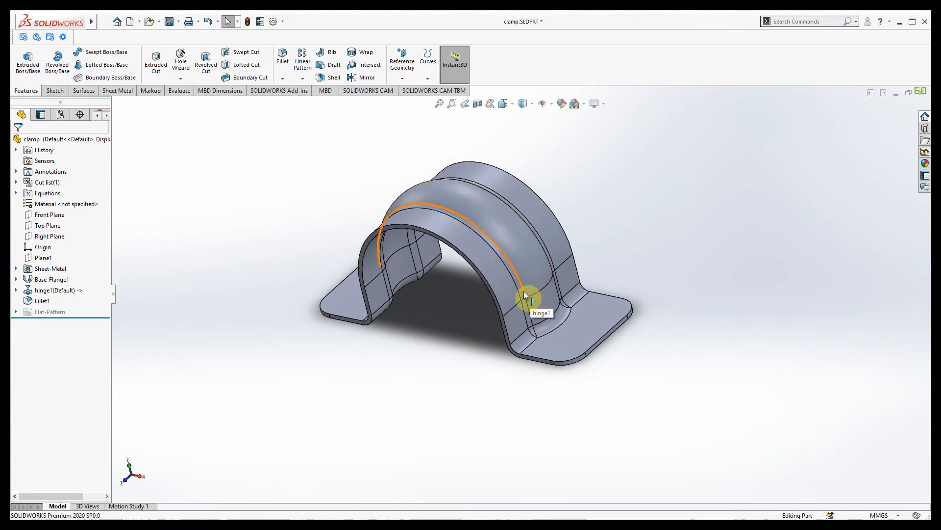
left_click(524, 293)
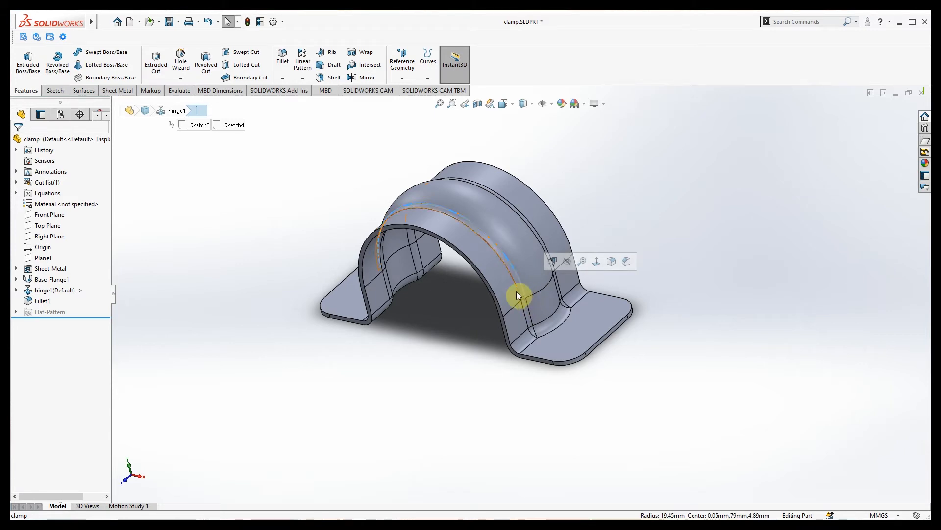
Start and exit a sketch normal to the selected bend edge, producing Plane8.
left_click(55, 92)
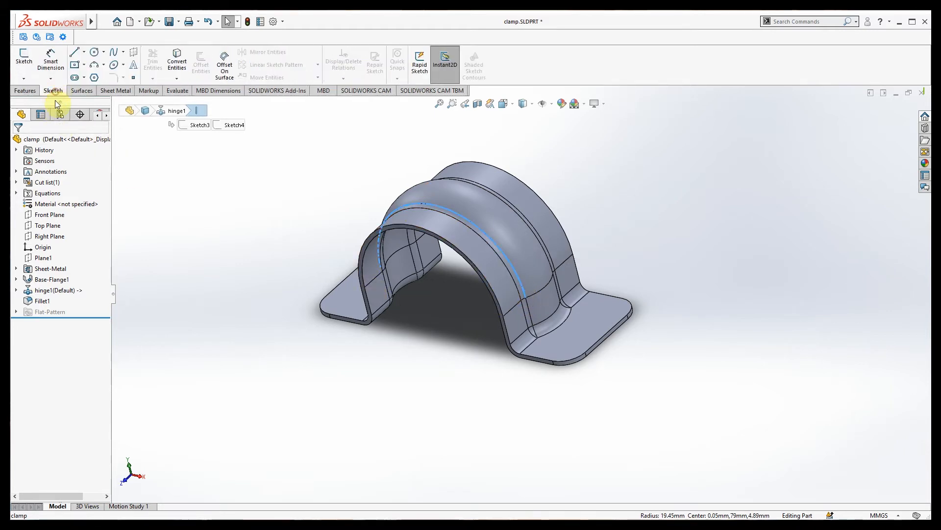
left_click(25, 60)
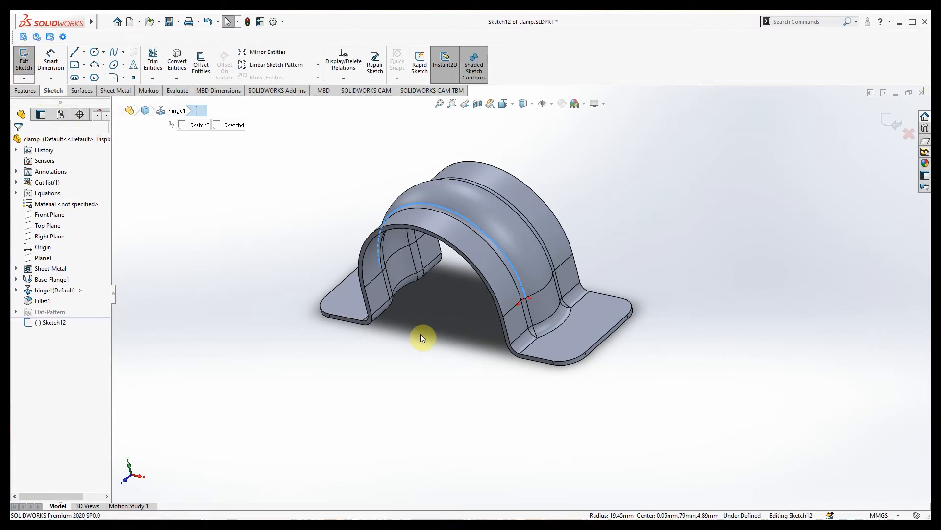
scroll(421, 333, "up", 2)
middle_click_drag(387, 364, 512, 391)
middle_click_drag(446, 386, 480, 376)
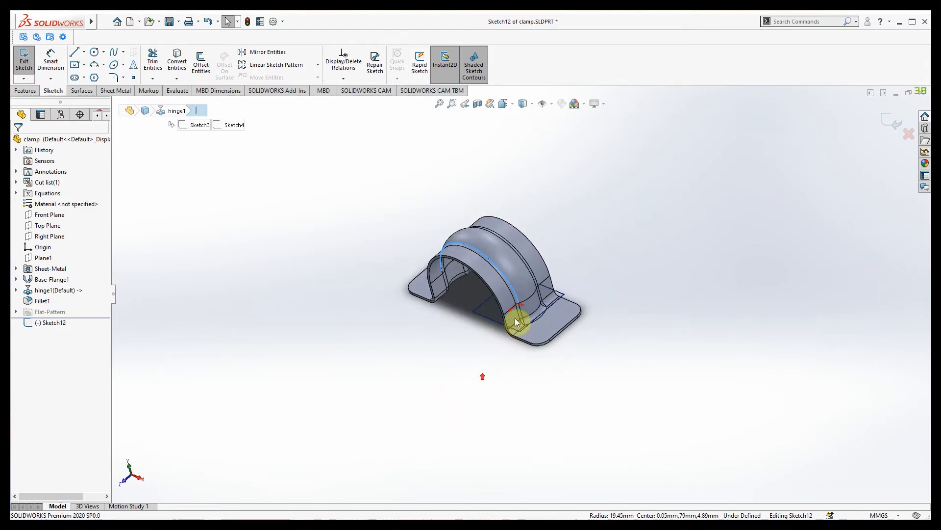
scroll(516, 317, "down", 2)
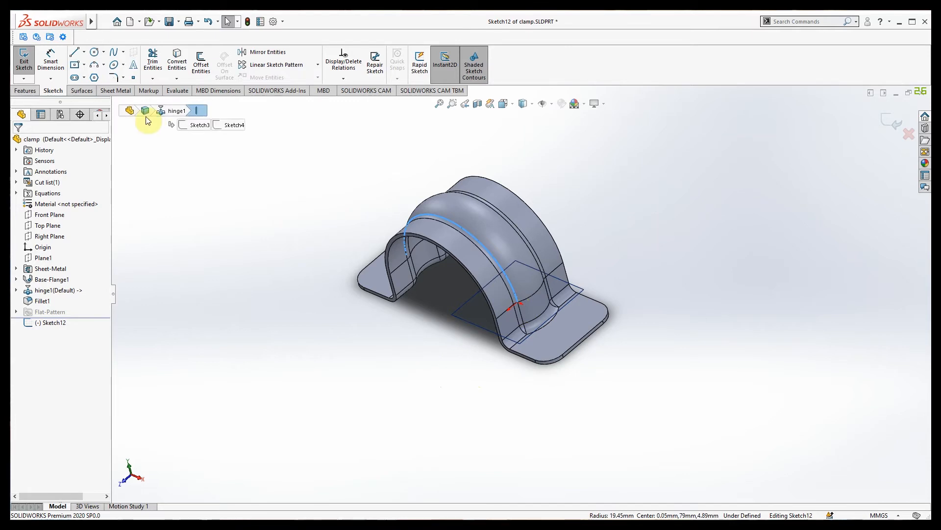
left_click(24, 65)
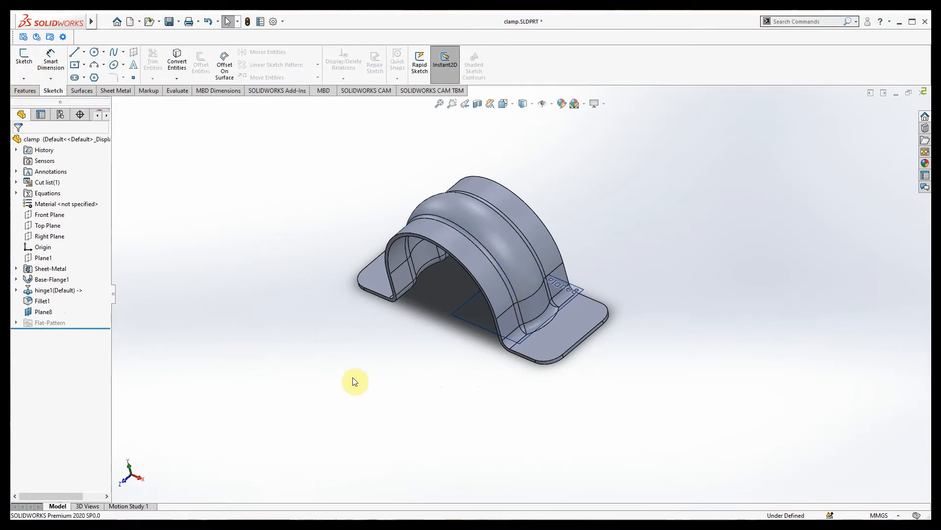
left_click(40, 312)
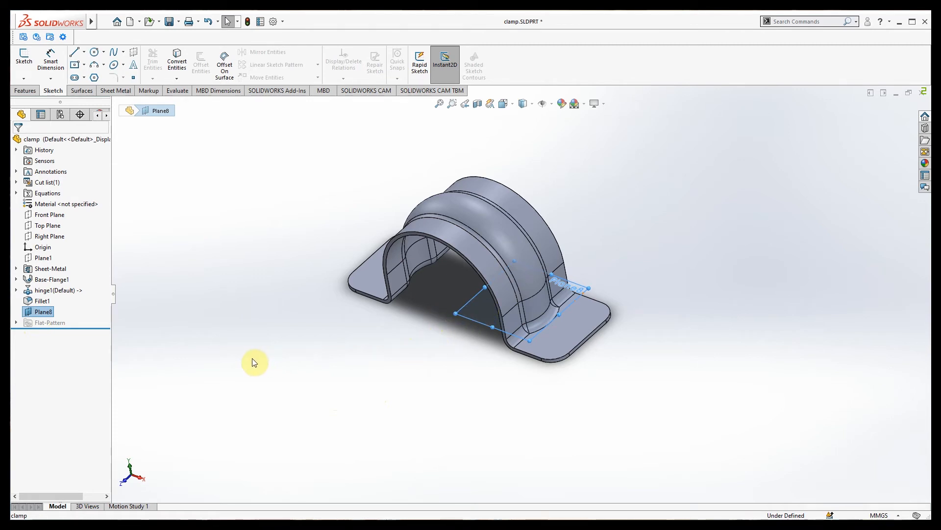
Open a new sketch on Plane8 and orient the view to look straight onto it.
left_click(41, 312)
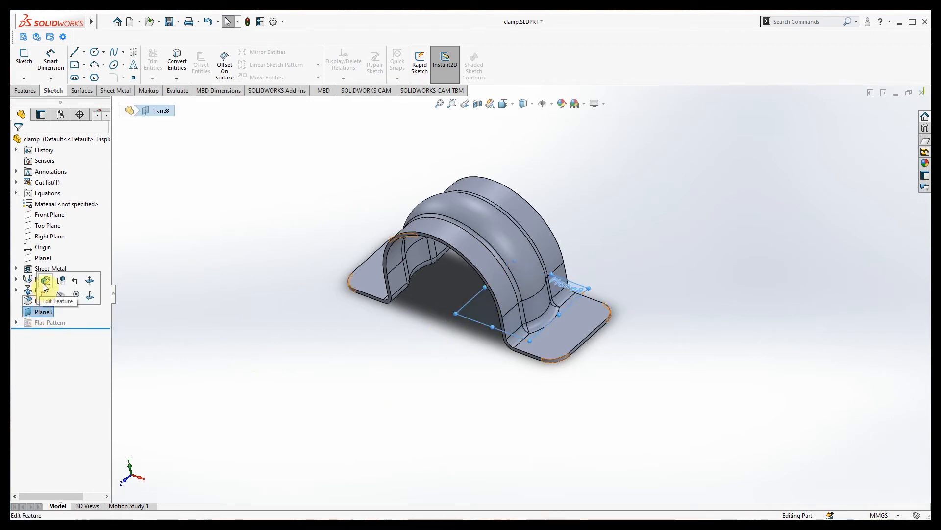
left_click(45, 296)
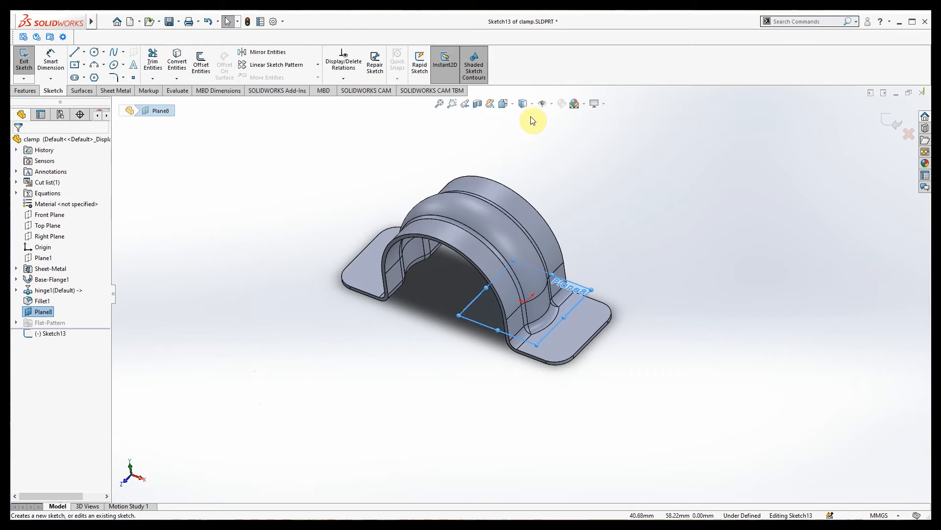
left_click(514, 107)
left_click(565, 176)
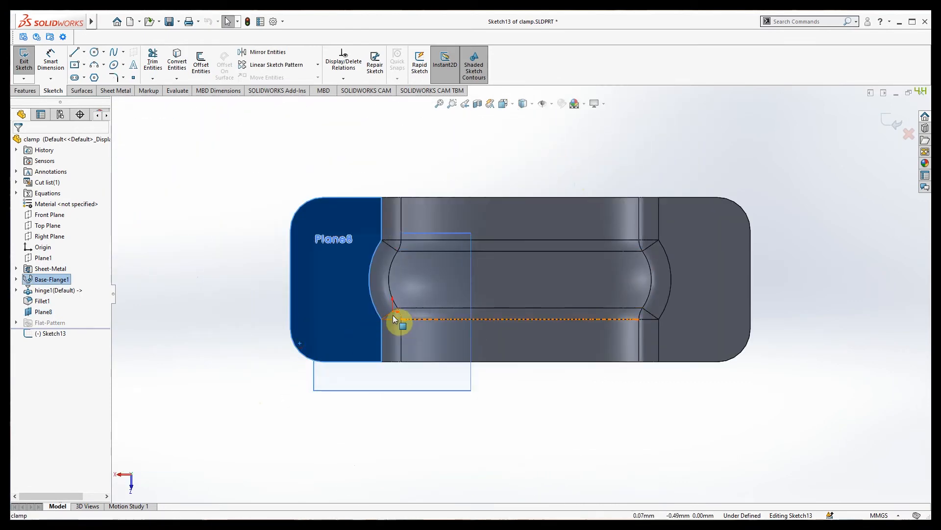
mouse_move(387, 342)
middle_mouse_down()
mouse_move(405, 336)
mouse_move(393, 340)
middle_mouse_up()
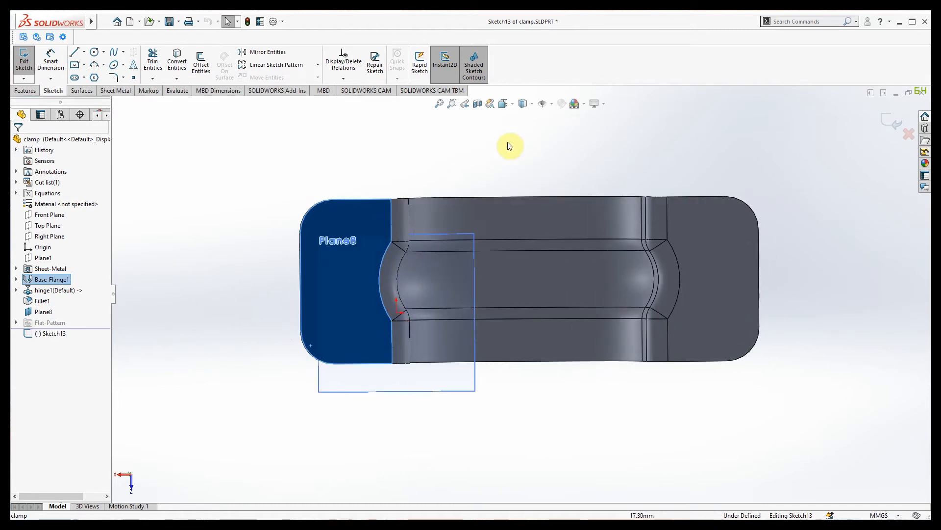
left_click(514, 105)
left_click(406, 283)
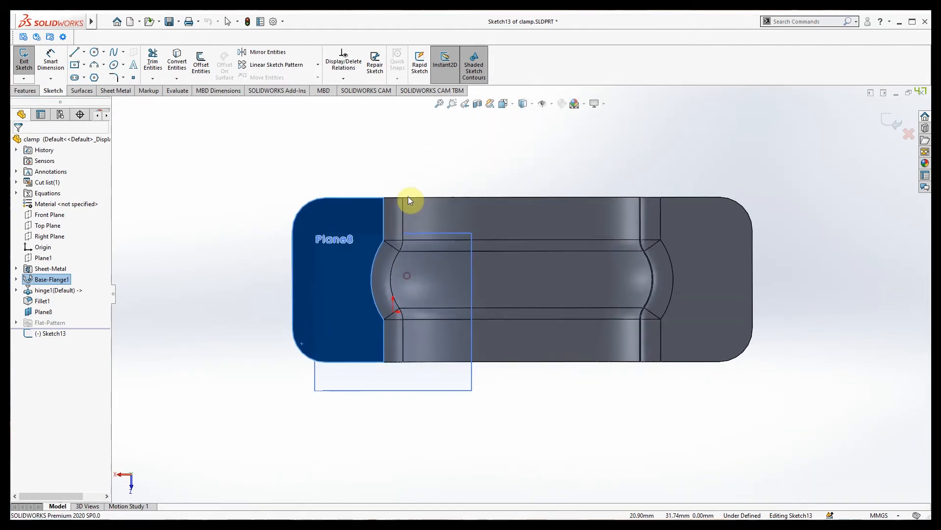
middle_click_drag(455, 181, 479, 414)
left_click(510, 105)
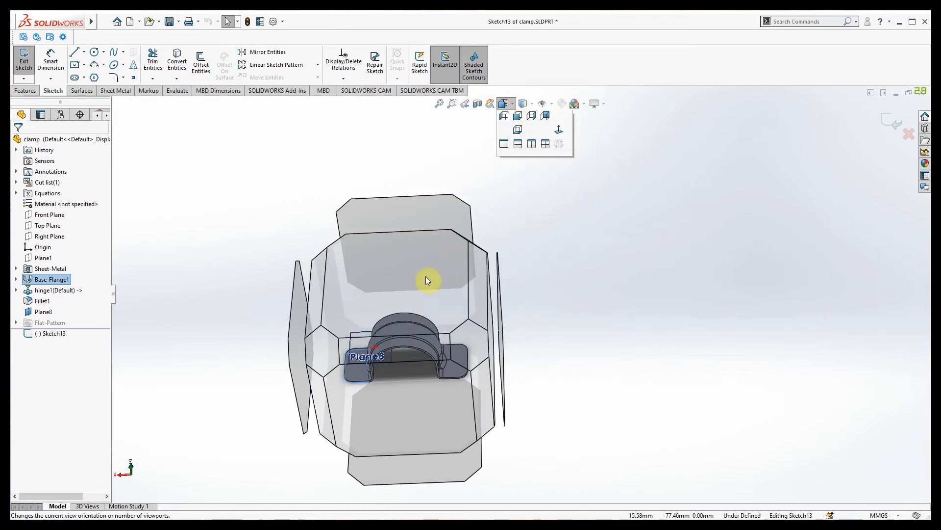
left_click(406, 283)
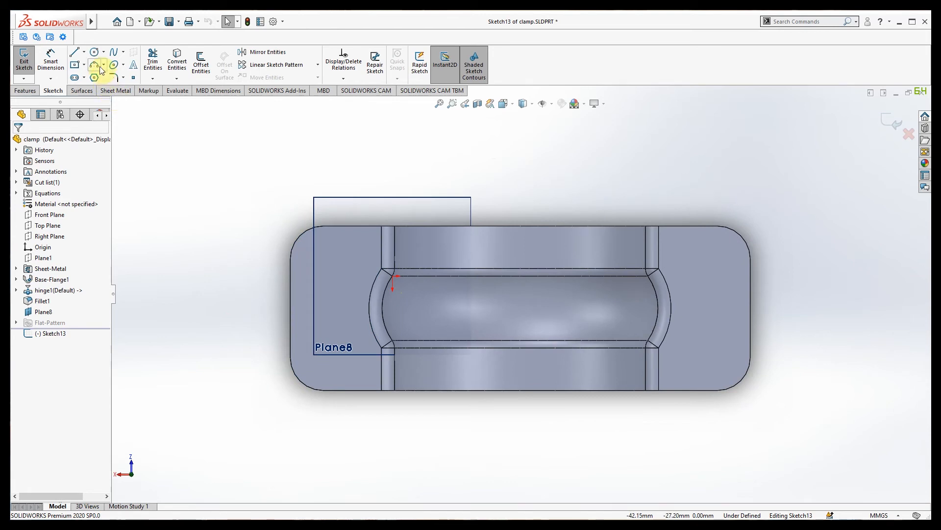
Draw a circle of about 3.58mm radius centred on the slot corner and finish Sketch13.
left_click(96, 54)
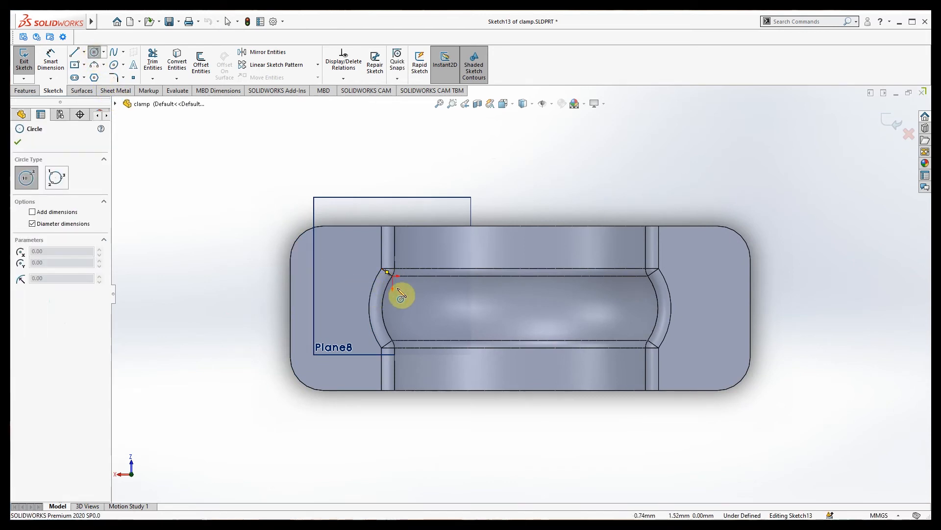
scroll(400, 286, "down", 2)
scroll(407, 285, "down", 1)
scroll(433, 284, "down", 1)
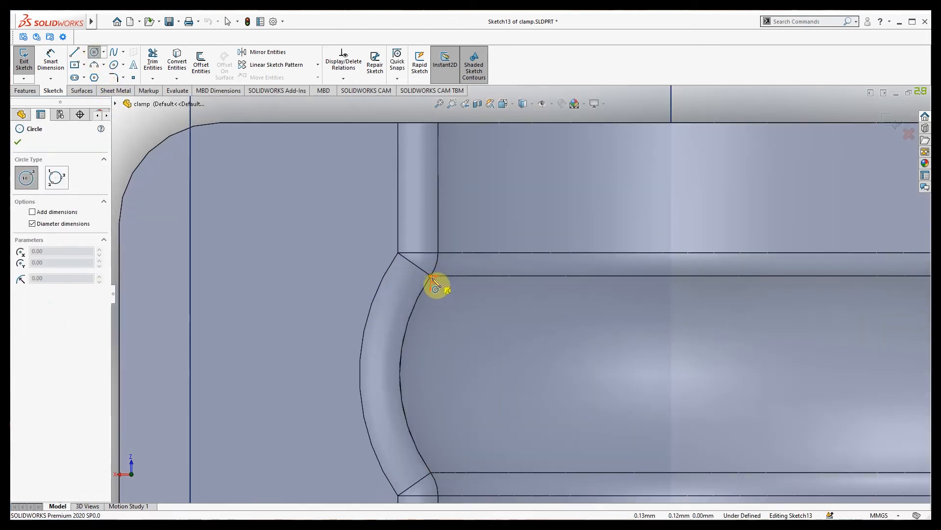
left_click(431, 276)
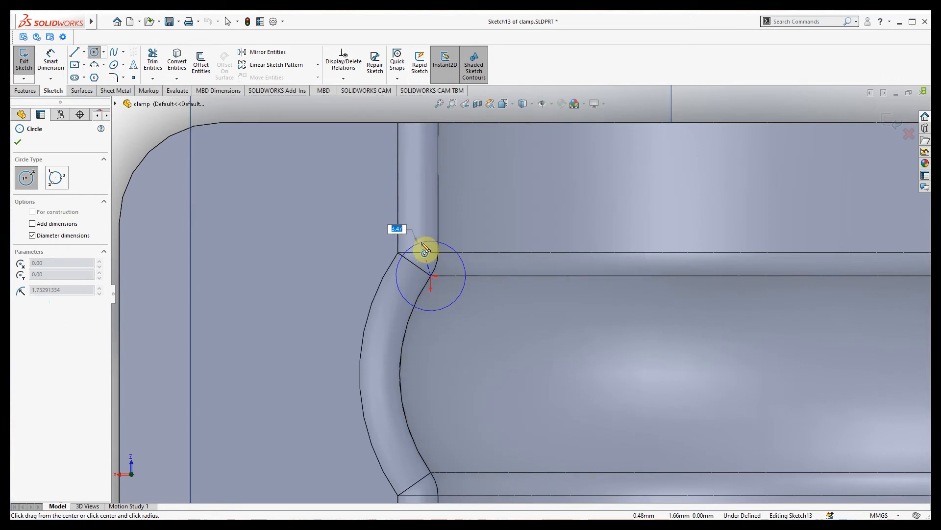
left_click(416, 209)
scroll(346, 248, "up", 4)
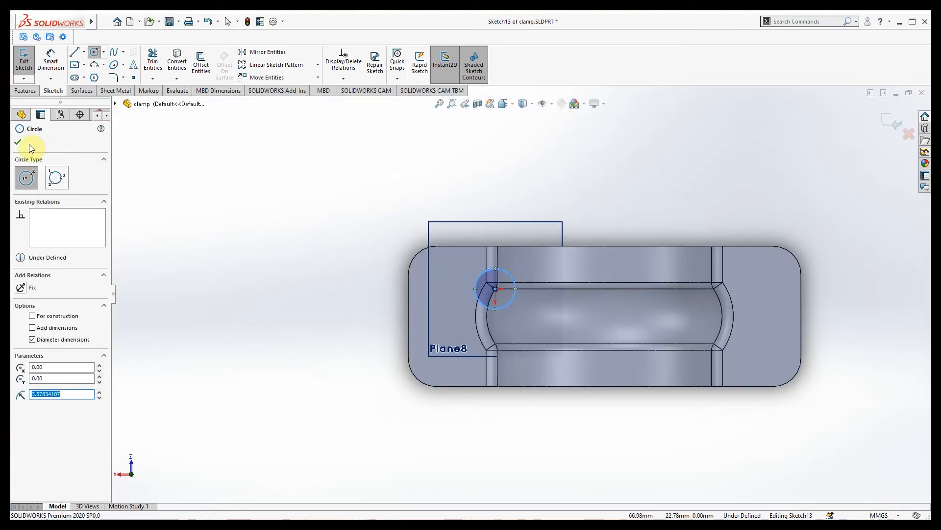
left_click(18, 141)
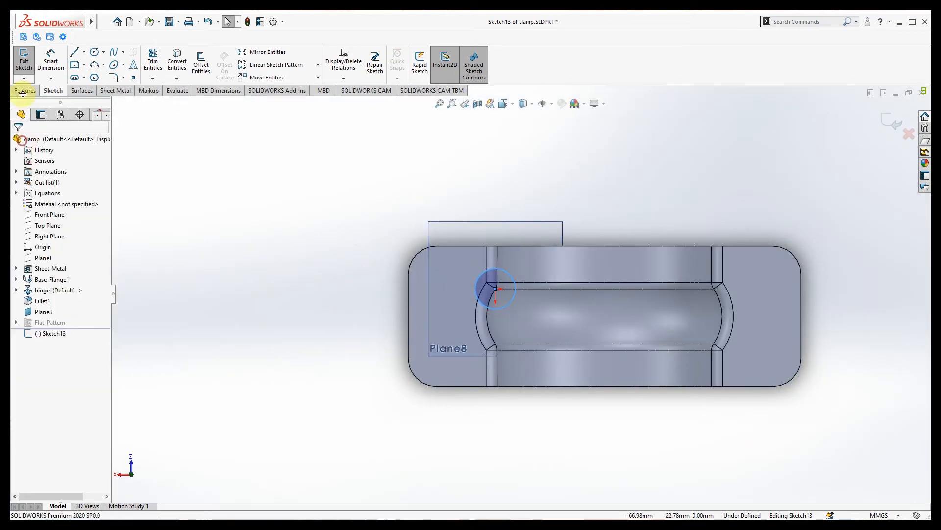
left_click(27, 59)
scroll(322, 364, "up", 2)
mouse_move(322, 364)
middle_mouse_down()
mouse_move(435, 195)
mouse_move(480, 358)
middle_mouse_up()
left_click(496, 406)
scroll(700, 385, "down", 3)
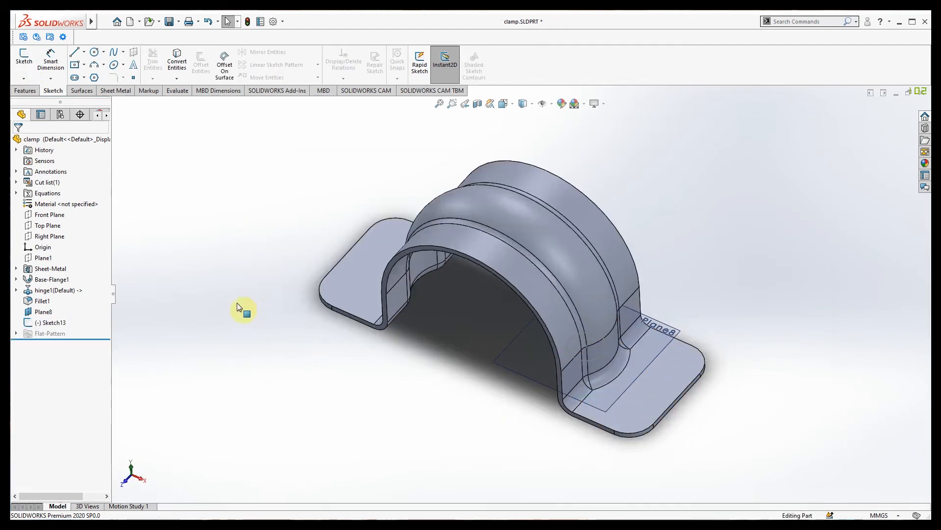
Convert the arched bend edge into a fully defined 19.45mm-radius arc in 3DSketch5.
left_click(24, 78)
left_click(34, 100)
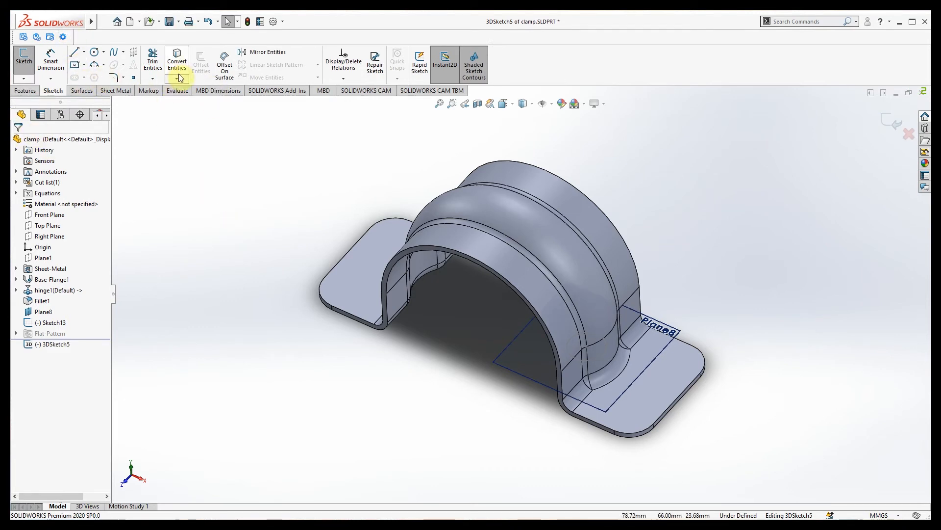
left_click(532, 276)
left_click(177, 63)
left_click(24, 78)
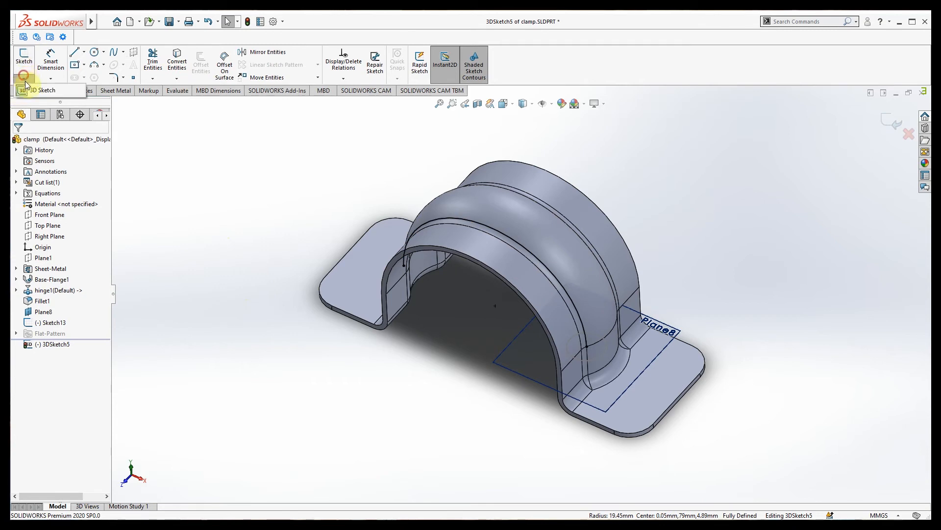
left_click(32, 91)
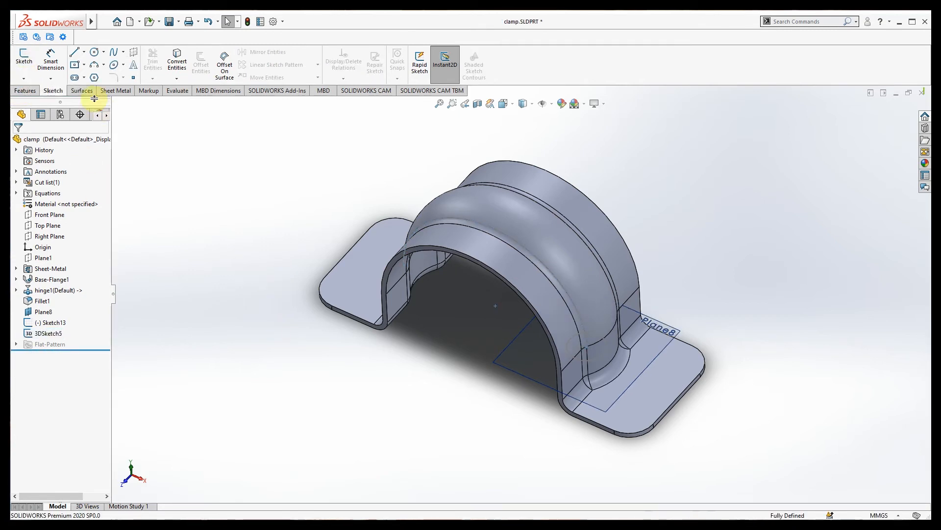
left_click(29, 96)
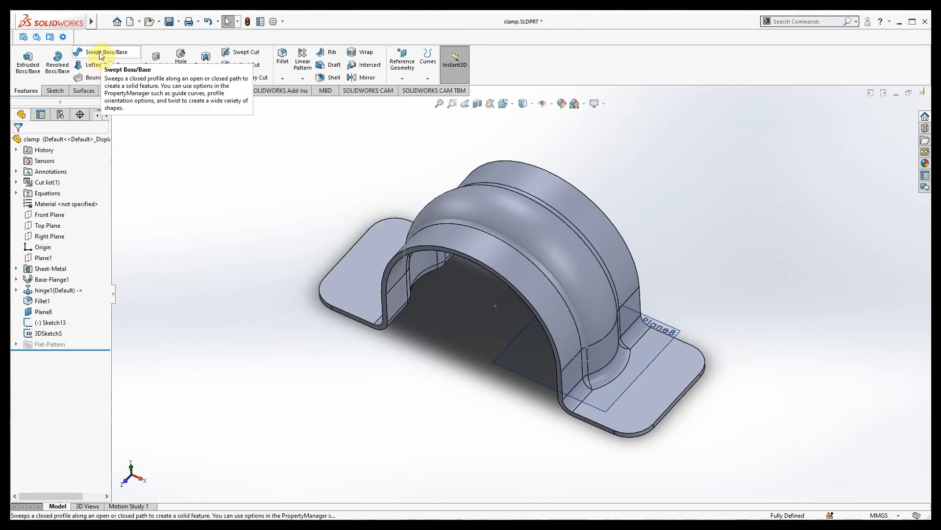
Swept-cut the Sketch13 circle along the 3DSketch5 arc, creating Cut-Sweep2.
left_click(243, 54)
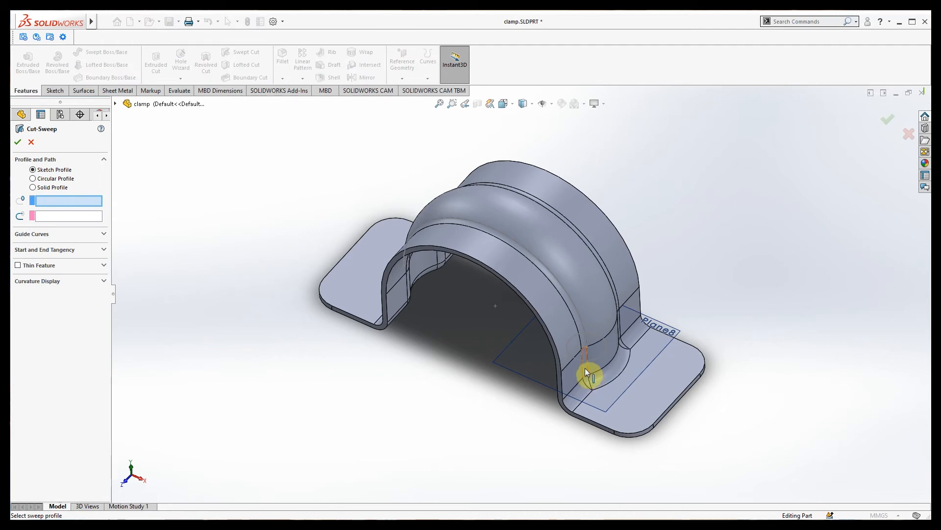
left_click(595, 359)
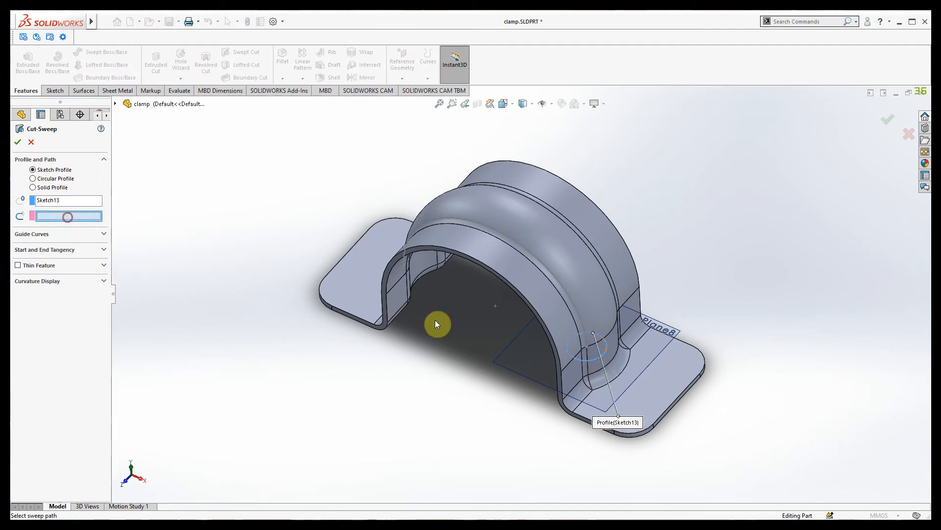
left_click(565, 290)
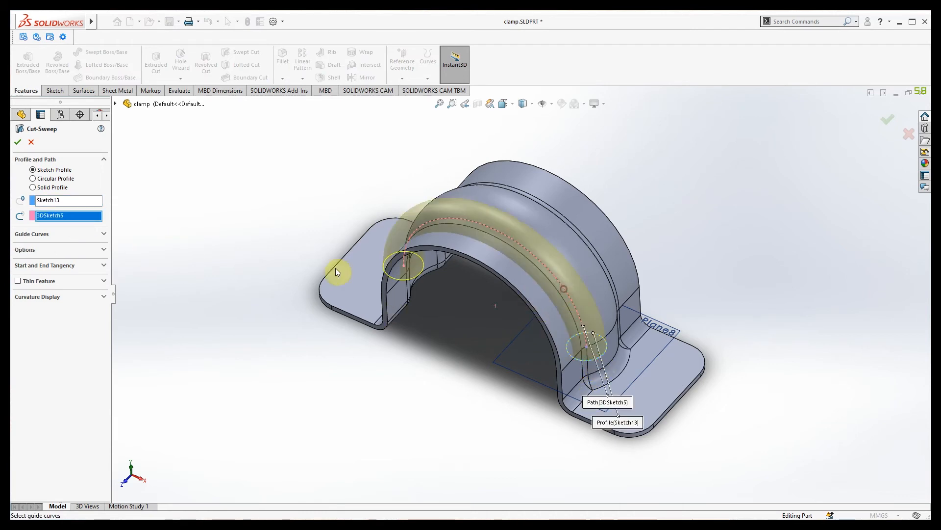
left_click(17, 143)
left_click(211, 330)
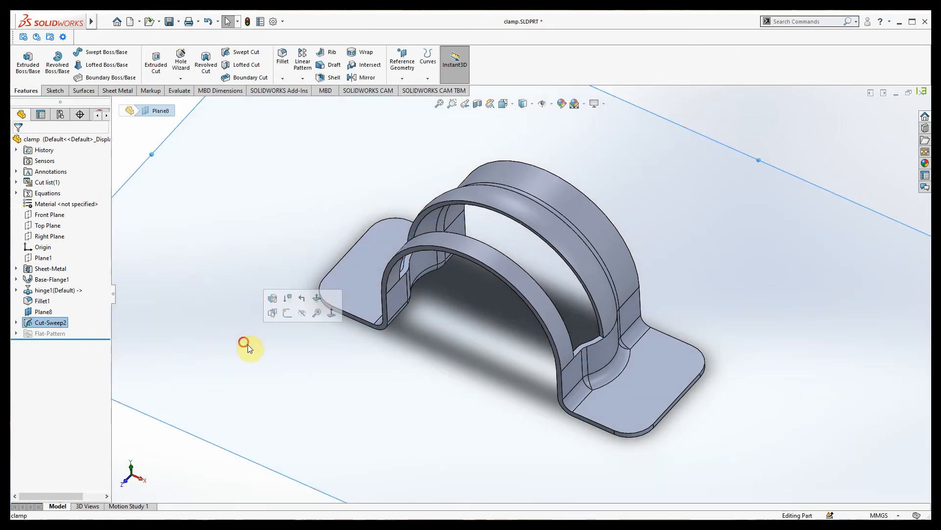
scroll(315, 393, "up", 2)
left_click(313, 462)
middle_click_drag(288, 434, 292, 391)
scroll(292, 391, "up", 4)
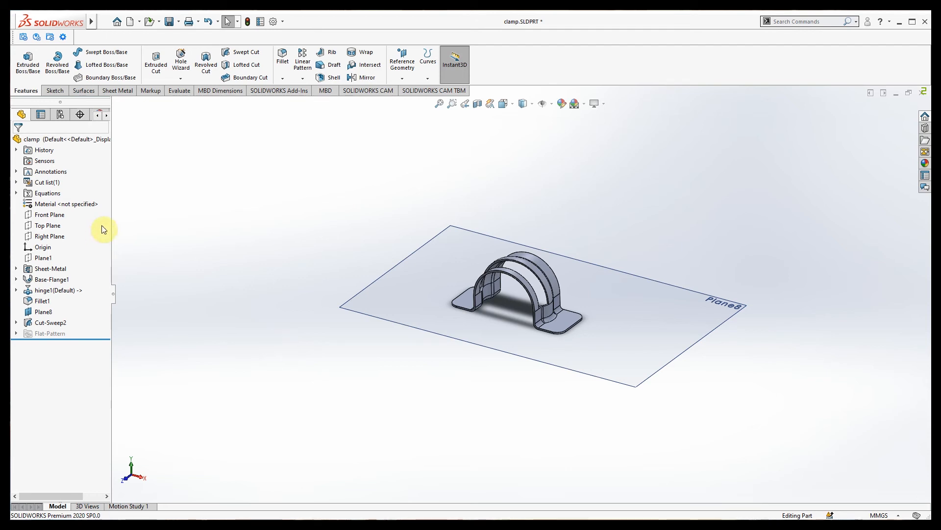
Undo Cut-Sweep2, then orbit the clamp frontward until Plane8 is seen edge-on.
key("ctrl+z")
scroll(392, 379, "down", 4)
middle_click_drag(391, 371, 382, 356)
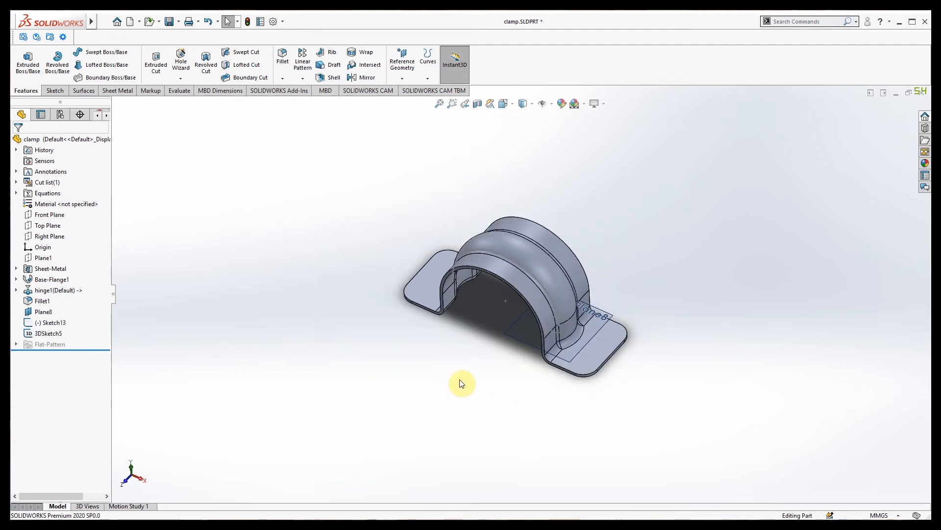
middle_click_drag(479, 424, 467, 386)
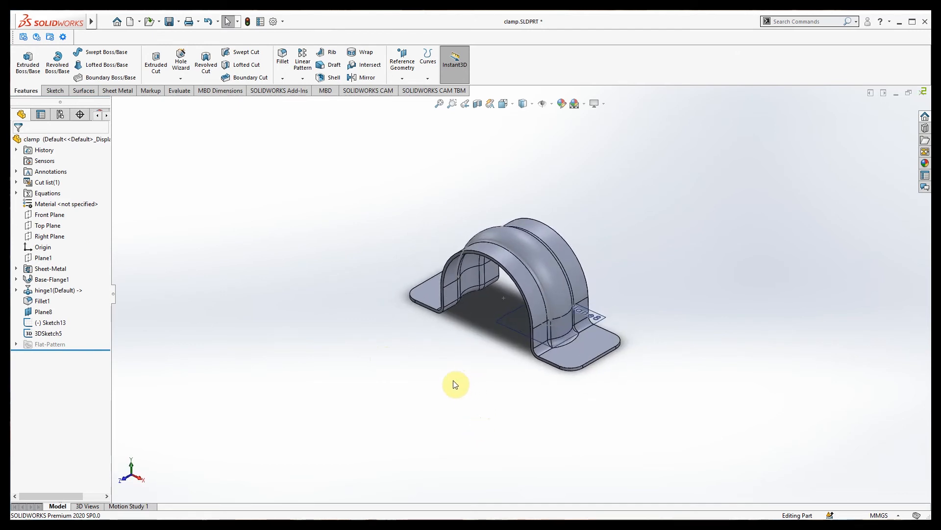
middle_click_drag(426, 395, 521, 304)
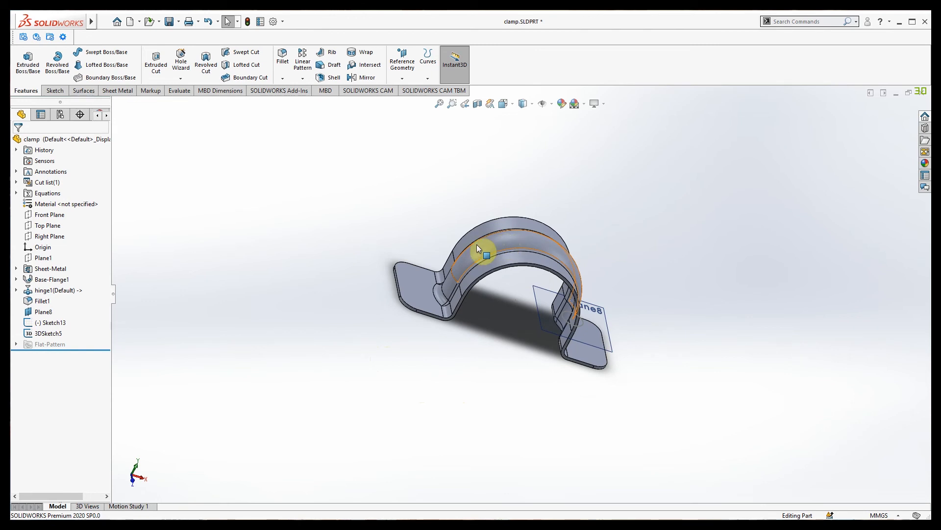
Orbit the restored clamp through several oblique and frontal views to inspect it.
middle_click_drag(580, 275, 423, 439)
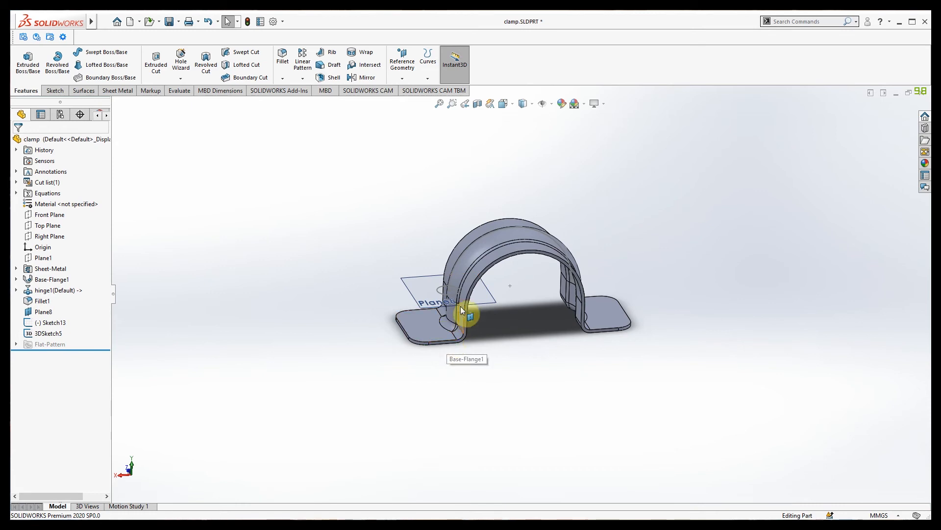
middle_click_drag(411, 380, 430, 393)
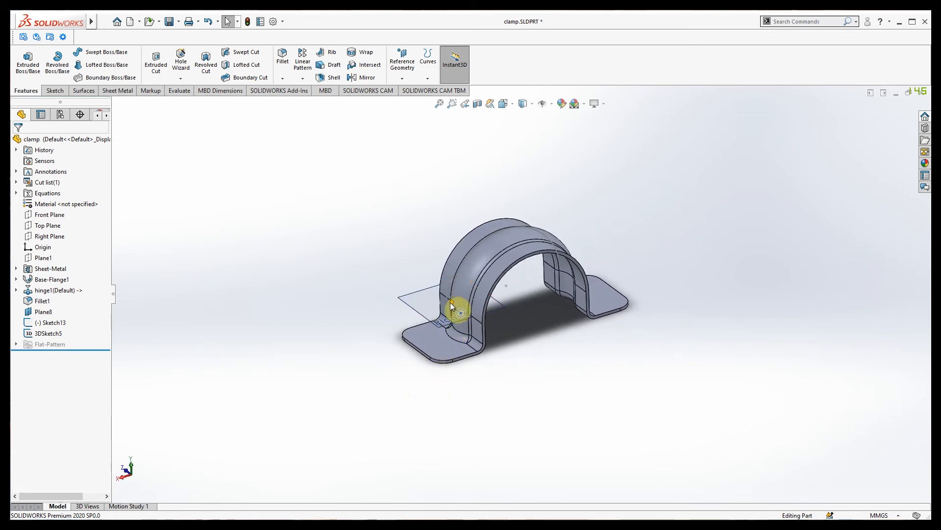
middle_click_drag(395, 405, 506, 447)
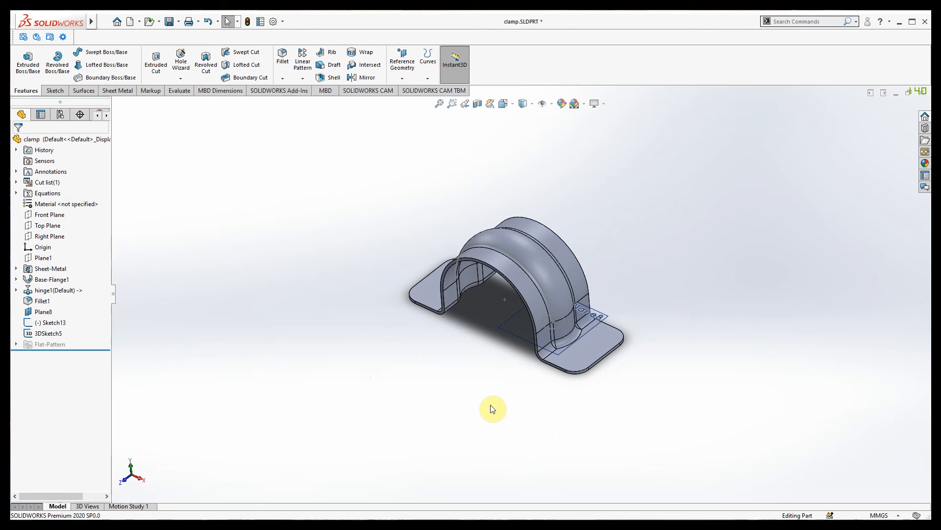
middle_click_drag(490, 421, 519, 373)
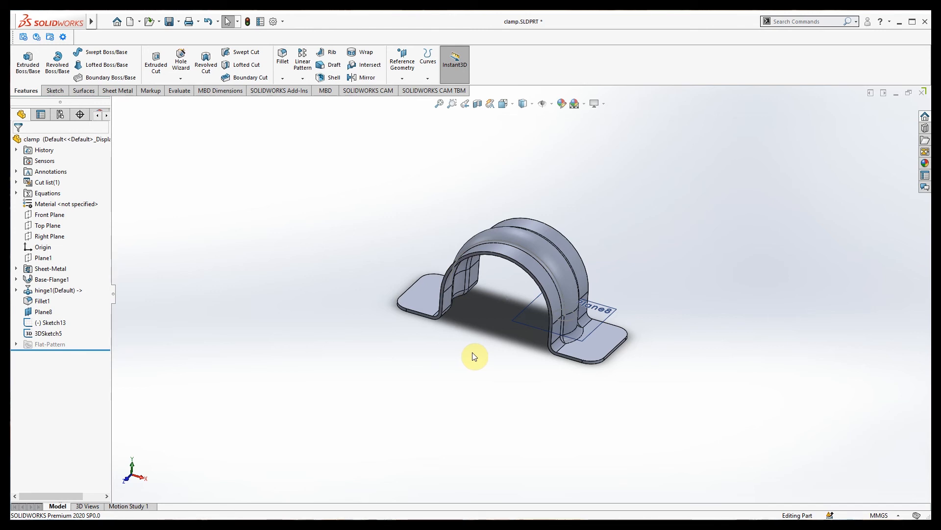
mouse_move(463, 379)
middle_mouse_down()
mouse_move(431, 380)
mouse_move(532, 380)
mouse_move(500, 372)
mouse_move(481, 380)
middle_mouse_up()
middle_click_drag(583, 371, 586, 300)
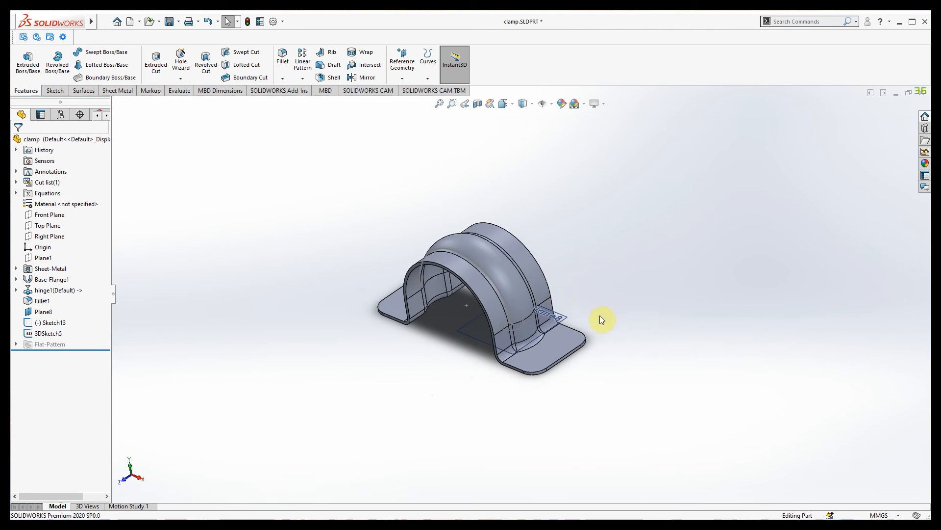
middle_click_drag(592, 300, 609, 299)
middle_click_drag(462, 435, 497, 399)
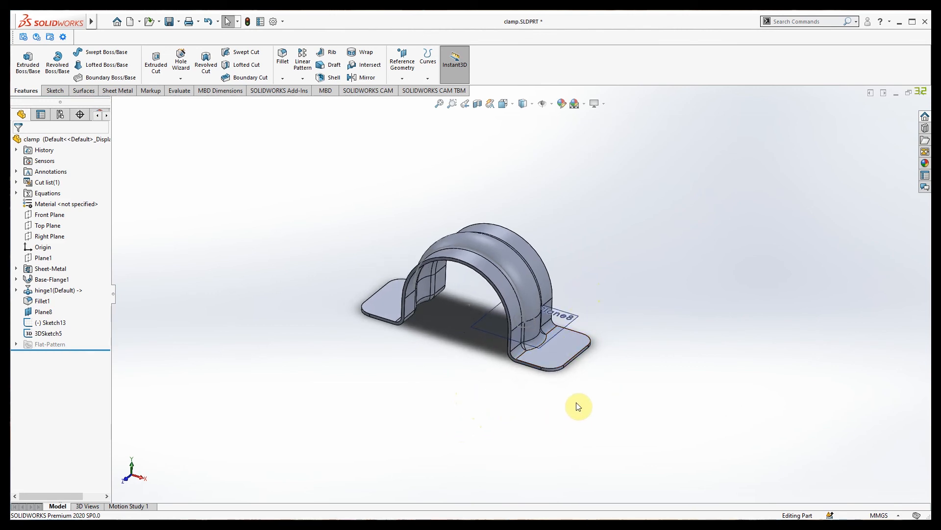
middle_click_drag(613, 384, 596, 397)
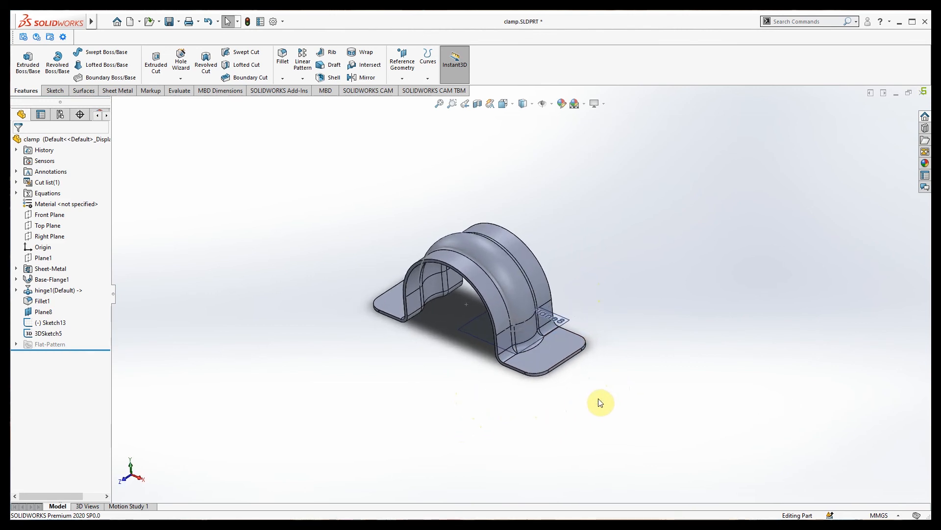
scroll(589, 296, "down", 2)
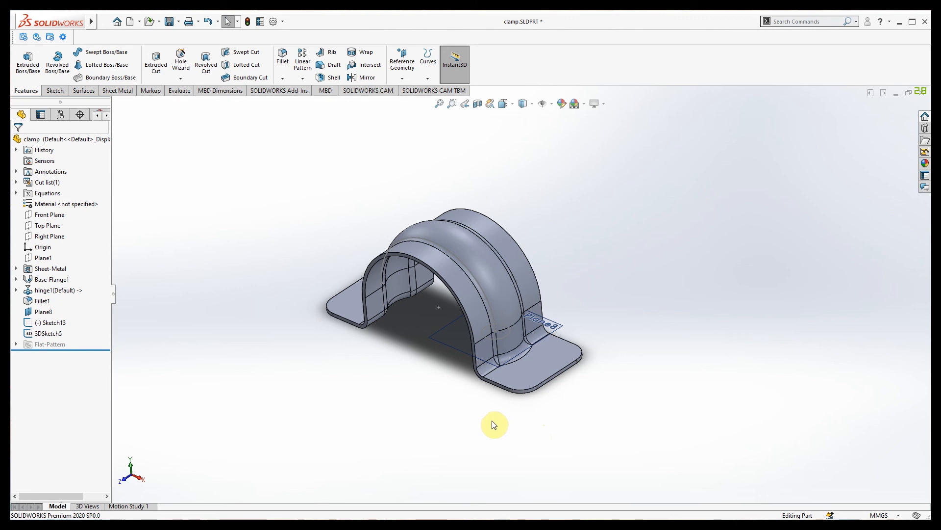
mouse_move(439, 429)
middle_mouse_down()
mouse_move(460, 418)
mouse_move(447, 420)
middle_mouse_up()
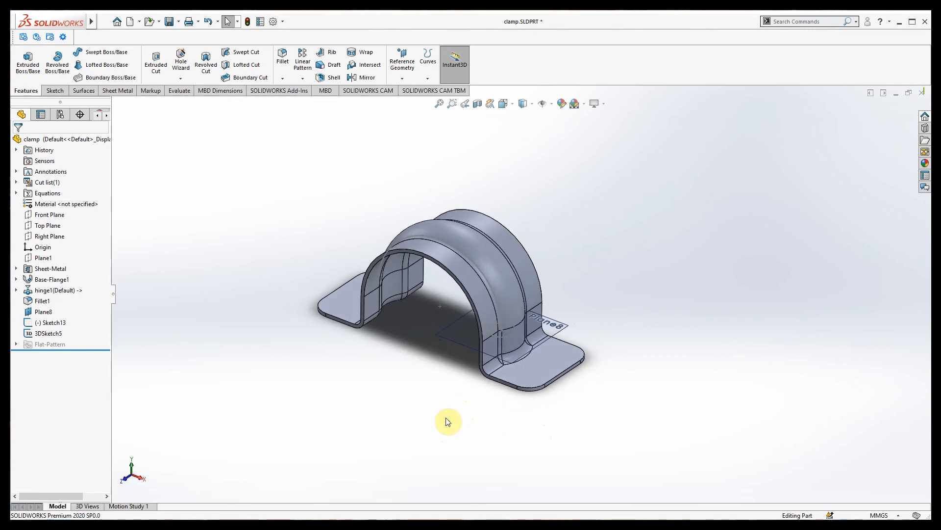